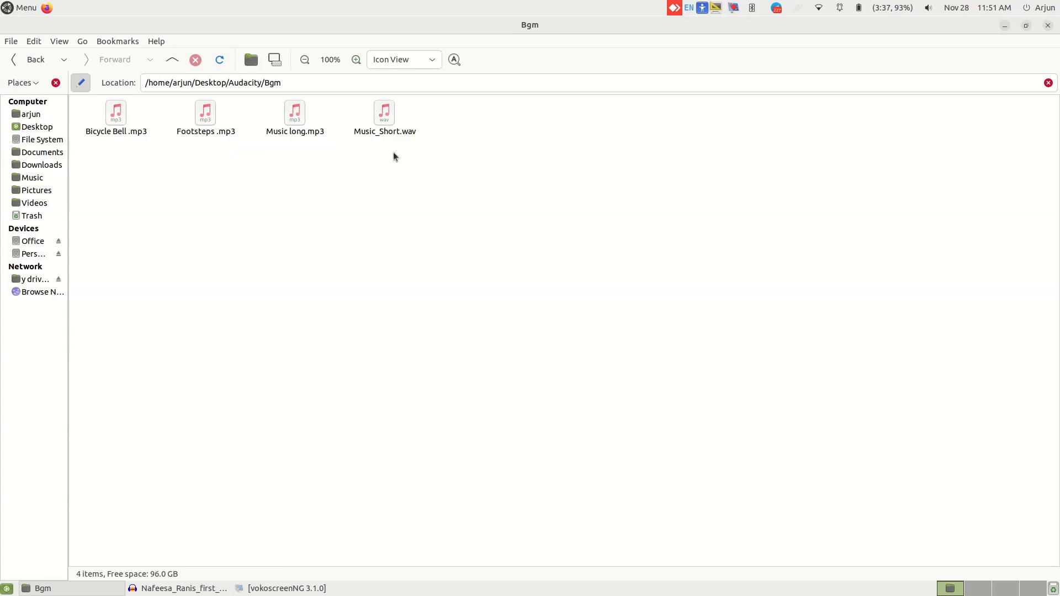
Switch to Audacity and import Music long.mp3 from the Bgm folder as a new track below the narration
key(alt+Tab)
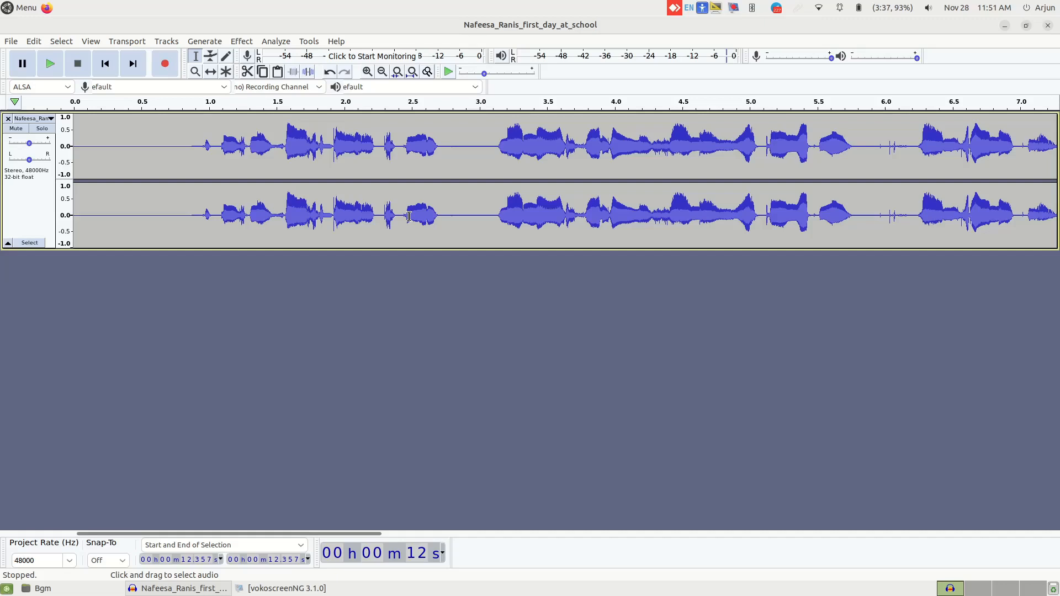
click(11, 41)
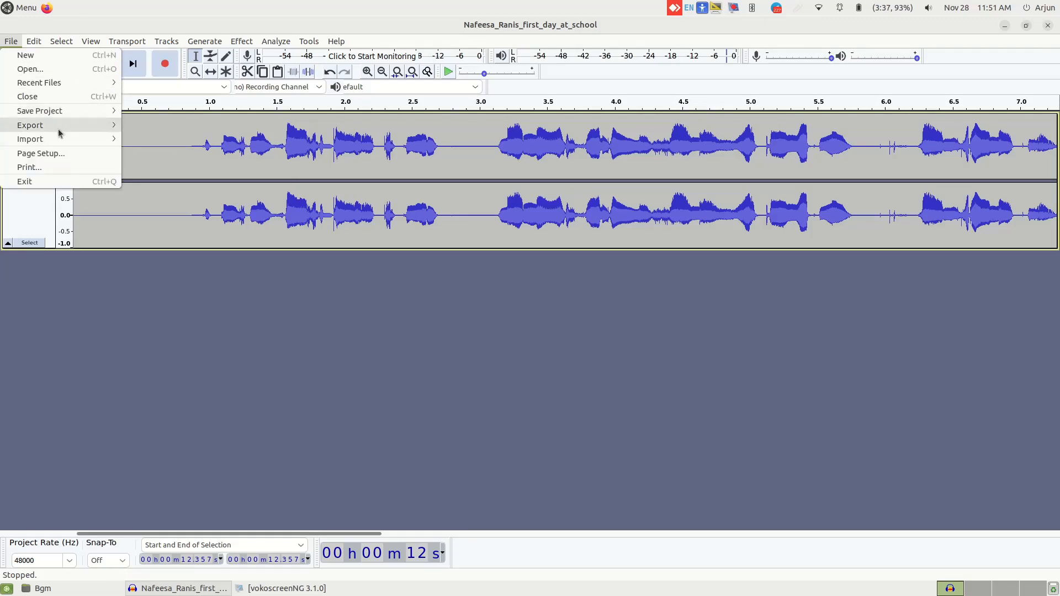
mouse_move(61, 139)
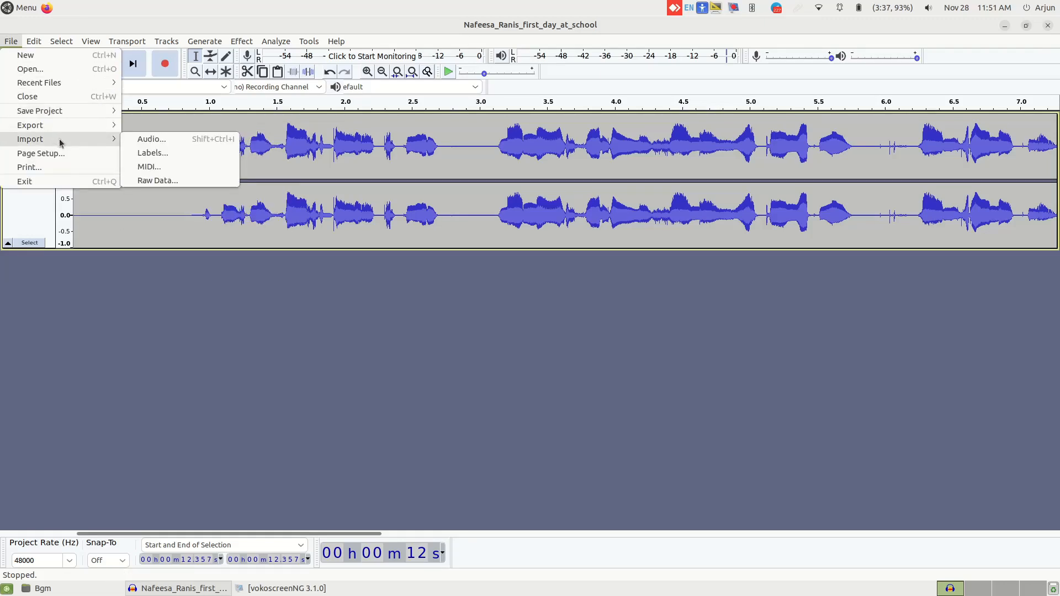
click(193, 142)
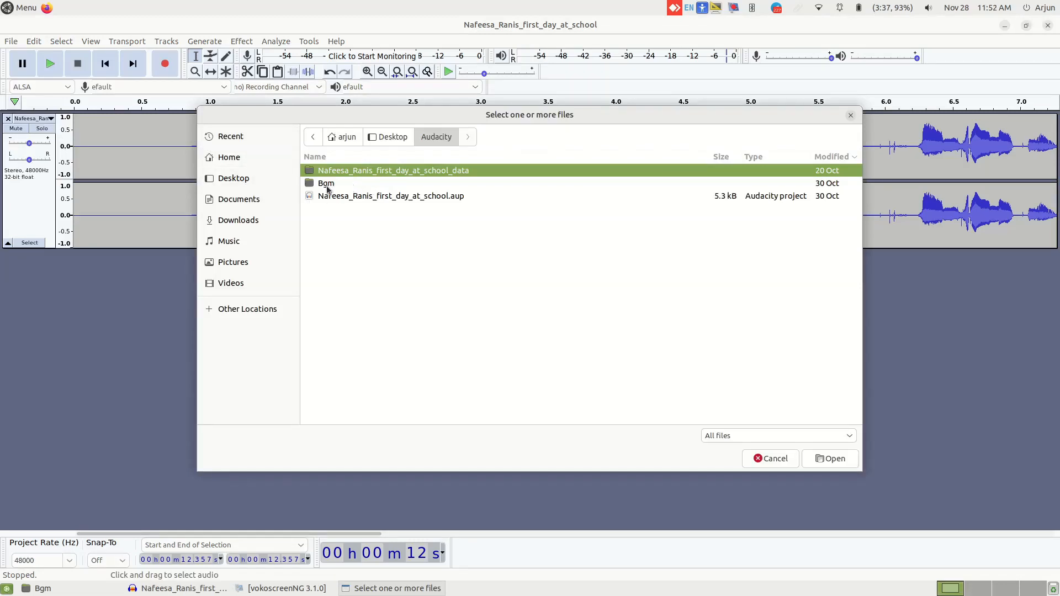
double_click(326, 184)
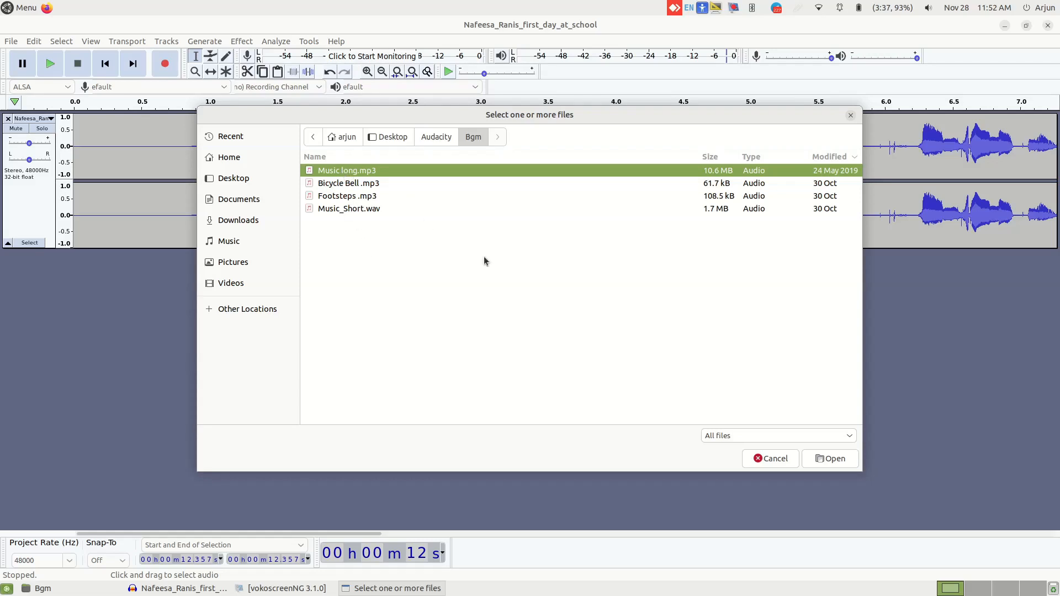
click(818, 460)
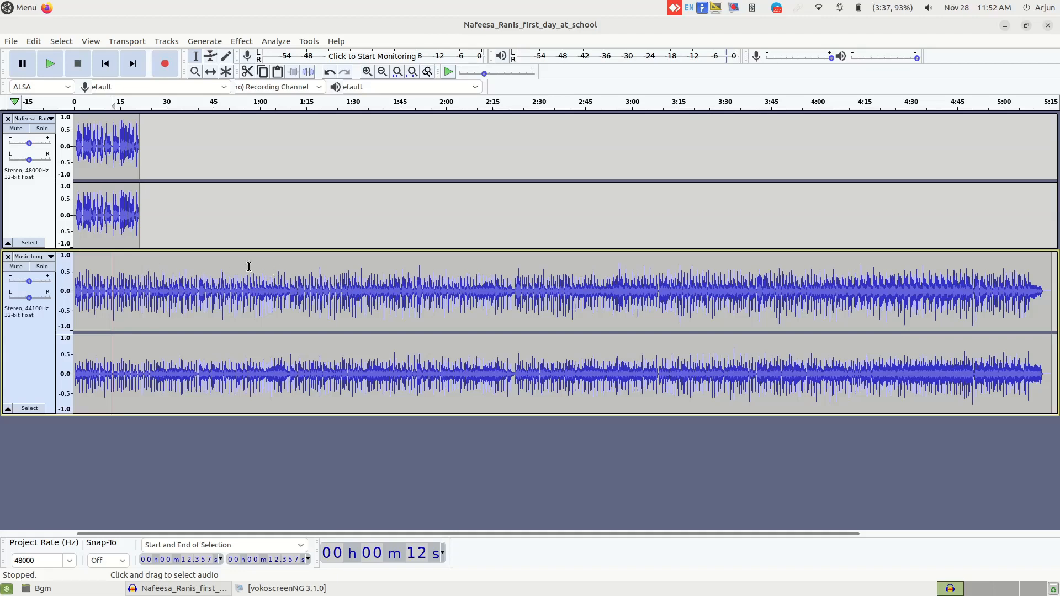
Delete the part of the long music track that extends past the narration's end, from about 21.27 s to the track's end
click(93, 151)
click(368, 72)
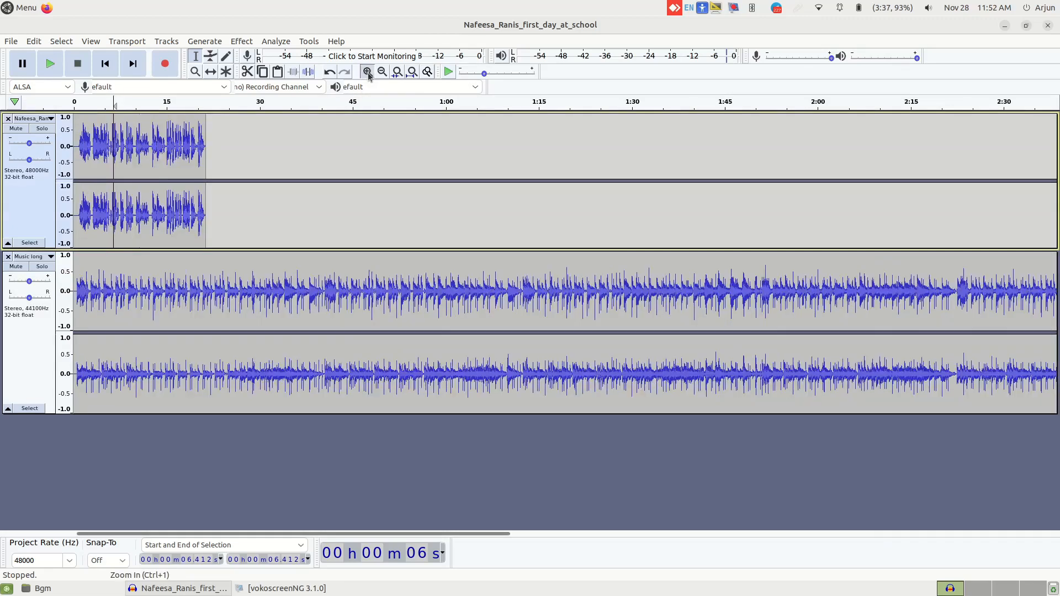
click(367, 72)
click(367, 72)
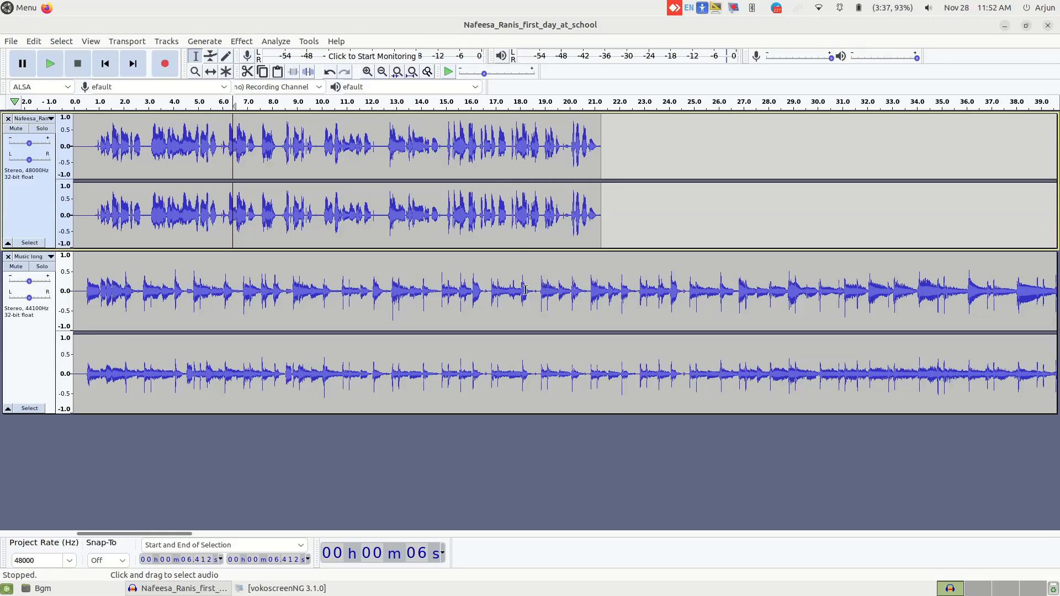
click(600, 279)
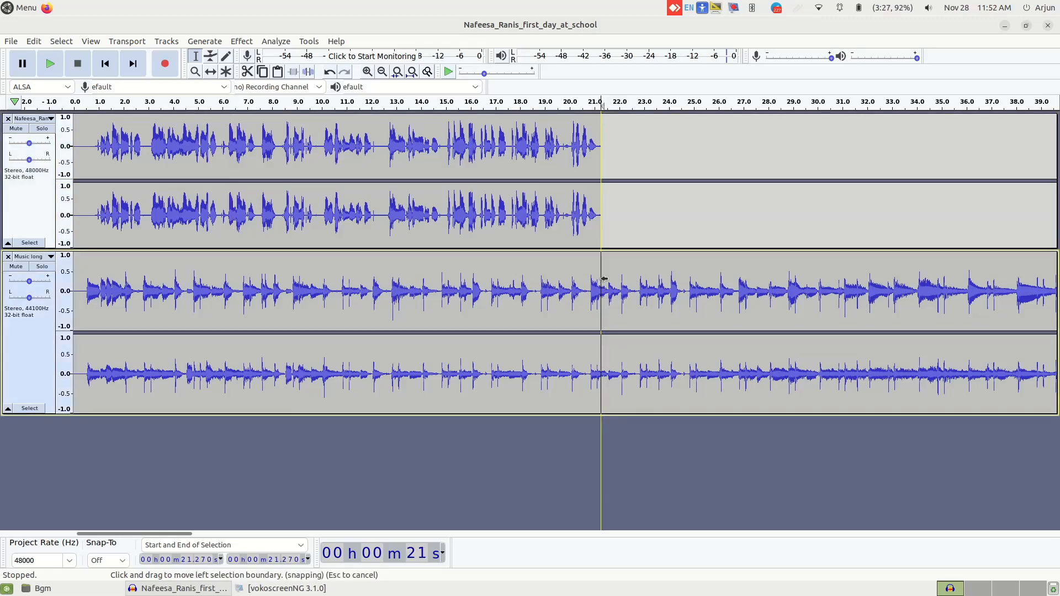
click(380, 71)
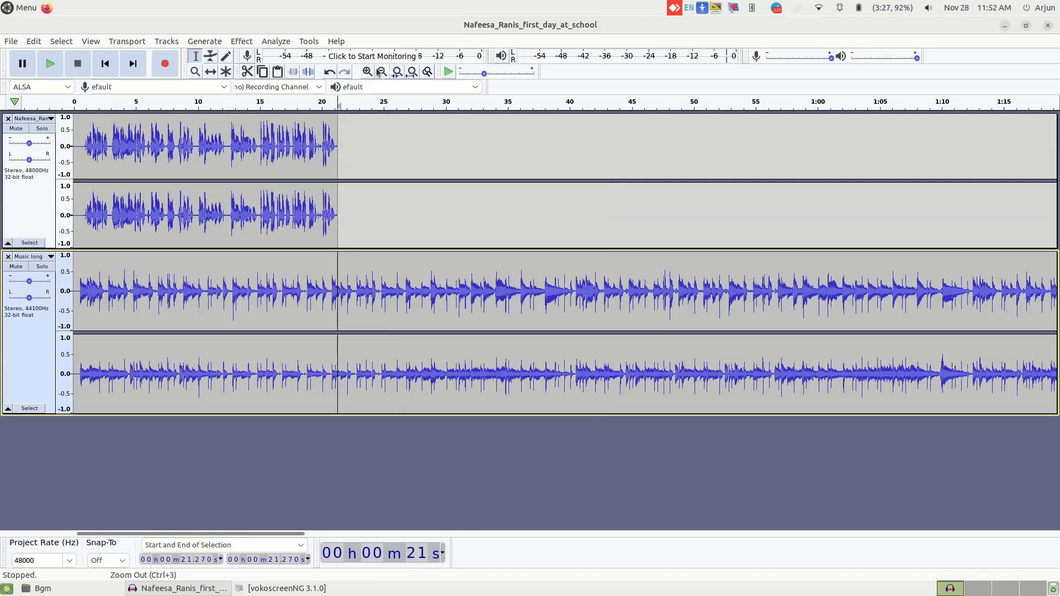
click(380, 72)
click(380, 72)
click(380, 72)
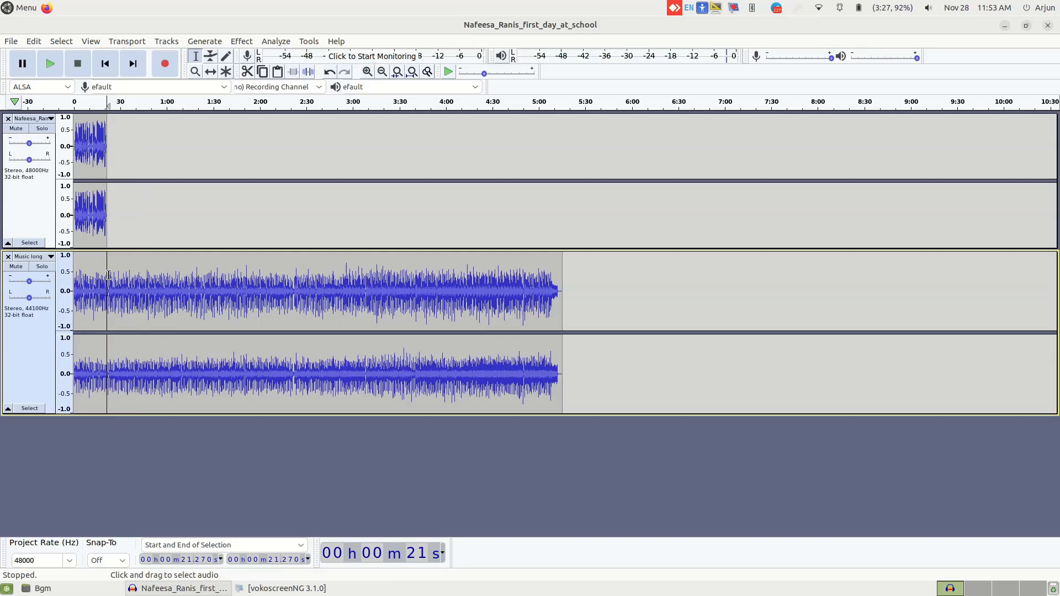
drag(104, 274, 561, 290)
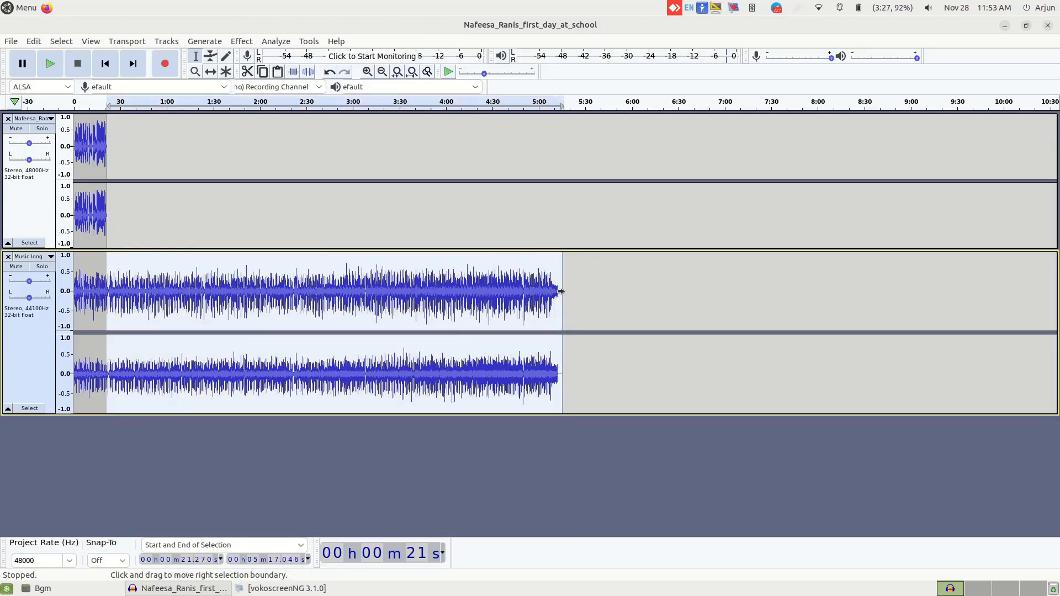
key(Delete)
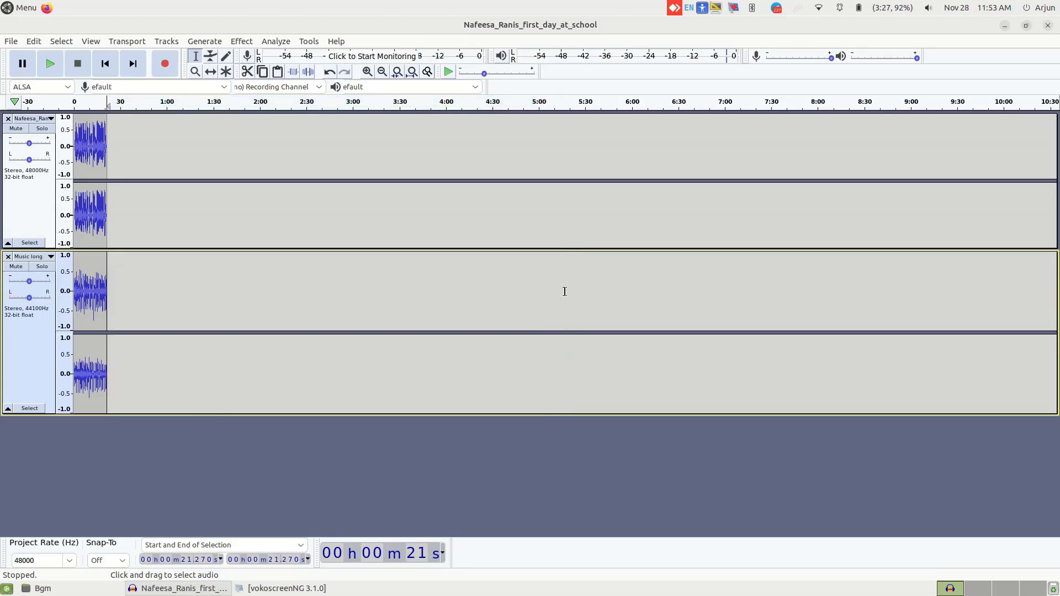
Remove the Music long track from the project
click(101, 138)
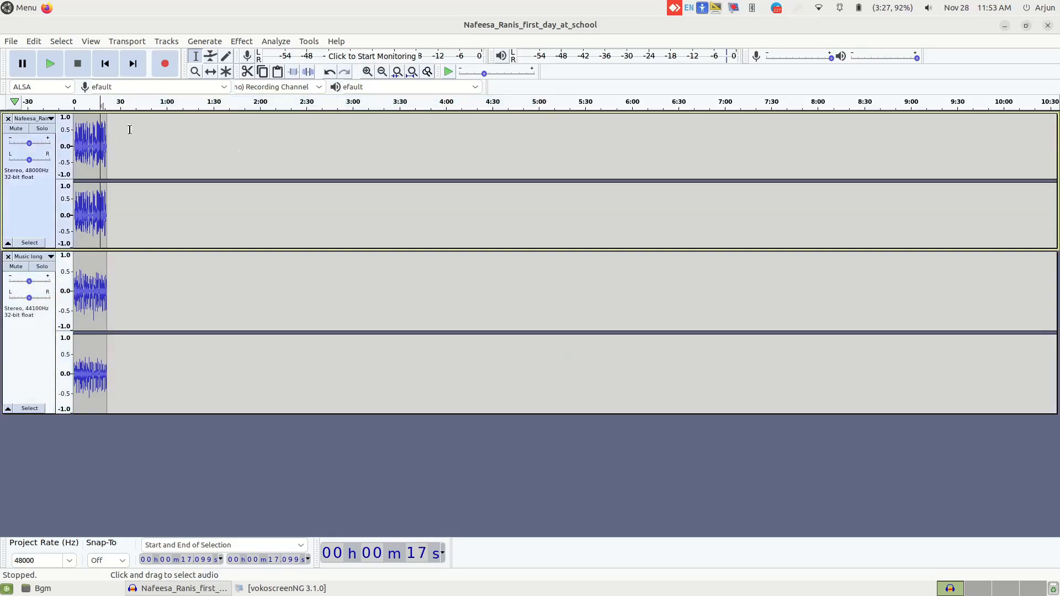
click(368, 71)
click(368, 71)
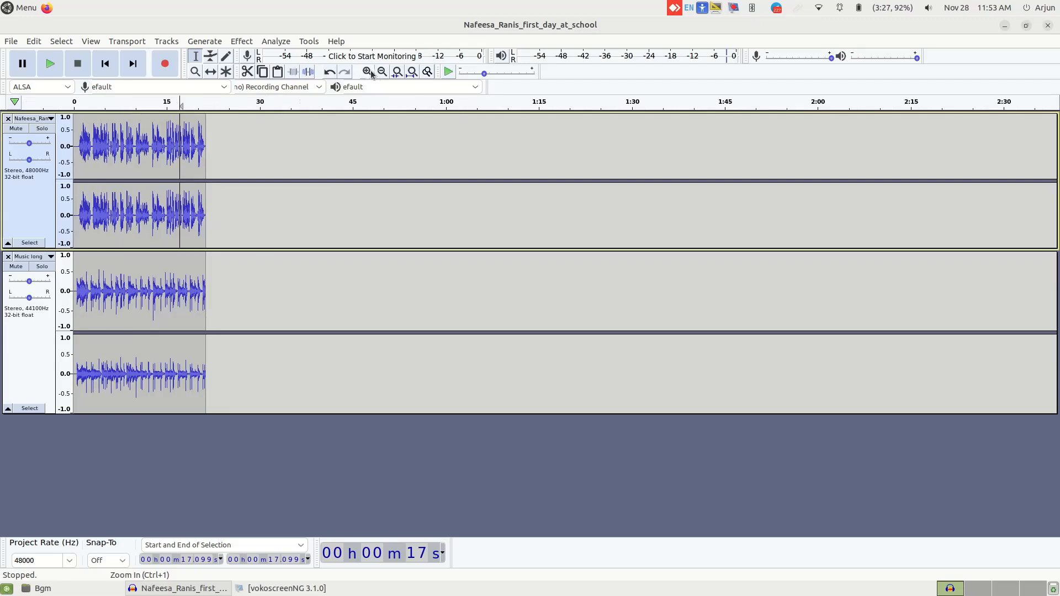
click(368, 72)
click(368, 72)
click(368, 72)
click(368, 72)
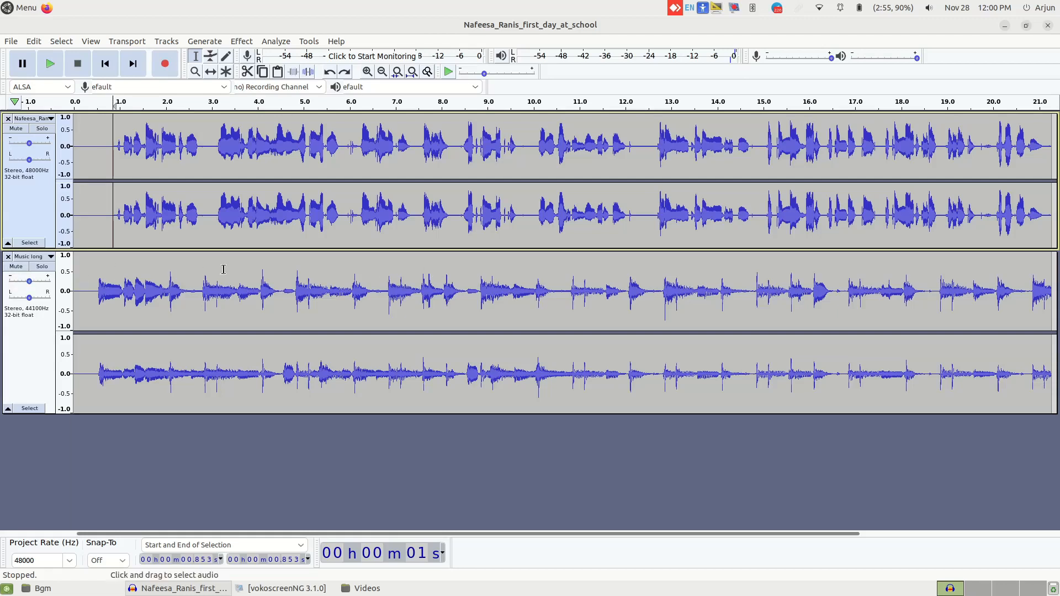
click(8, 257)
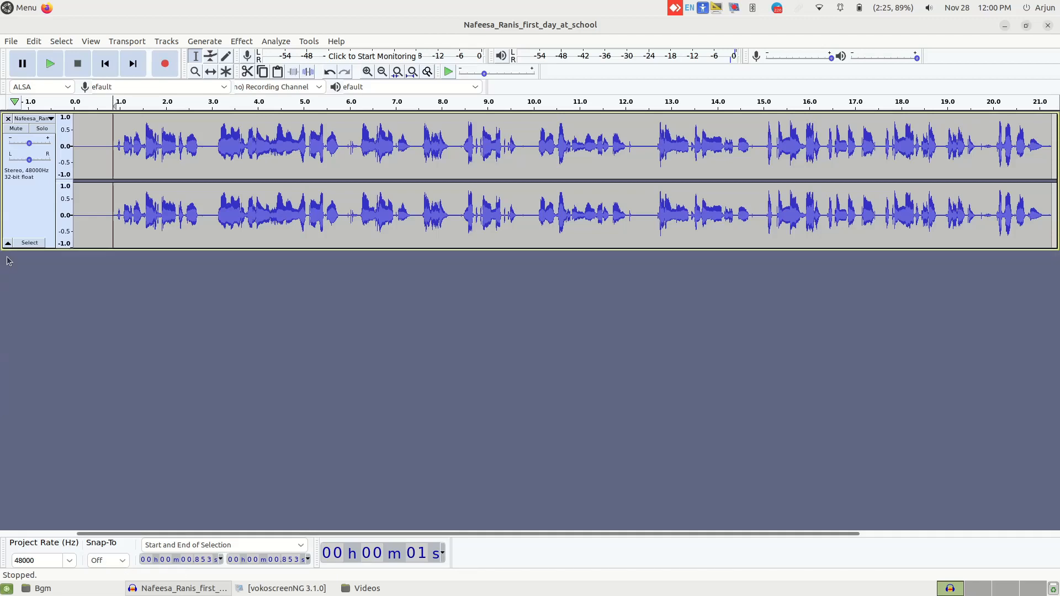
Import Music_Short.wav from the Bgm folder as a new track below the narration
click(10, 42)
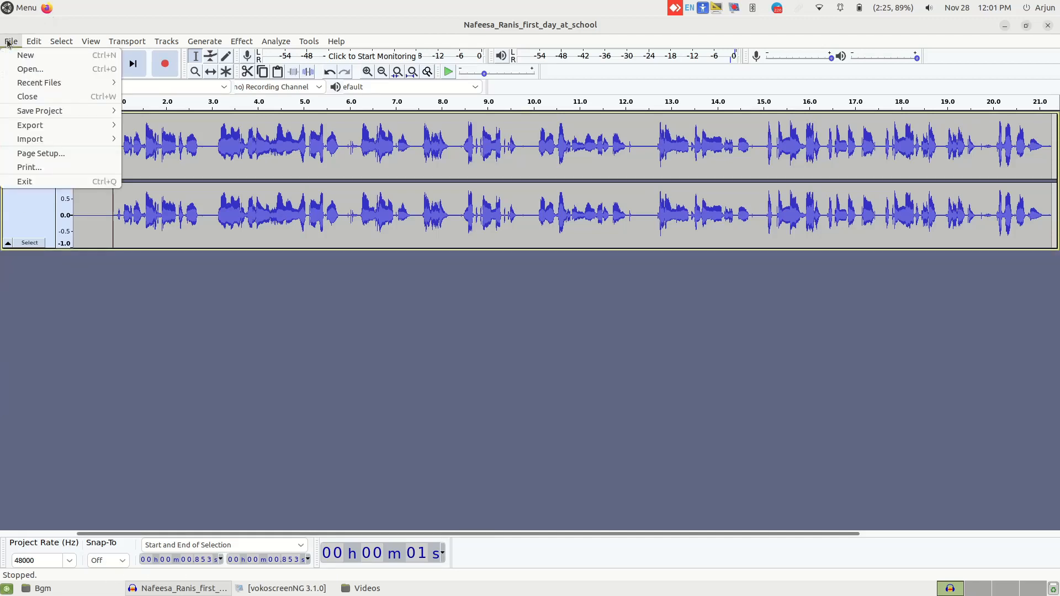
mouse_move(53, 139)
click(149, 140)
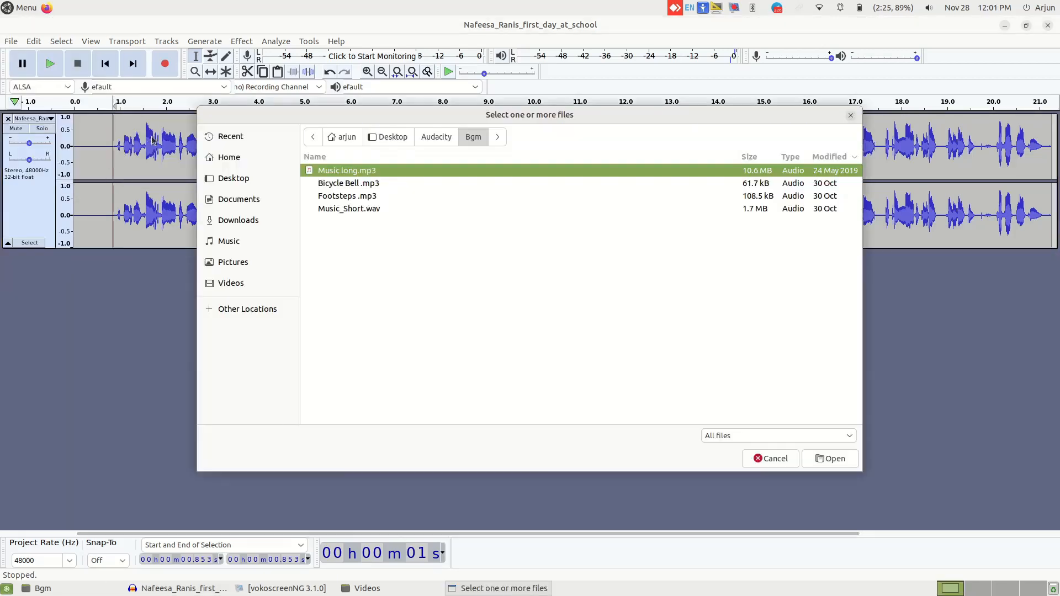
click(346, 210)
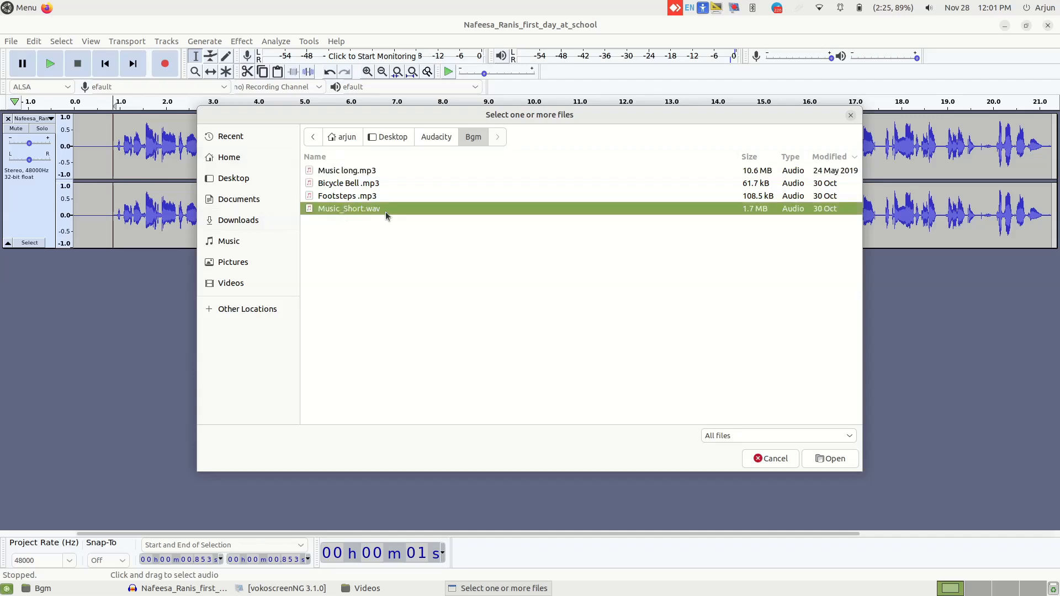
click(829, 461)
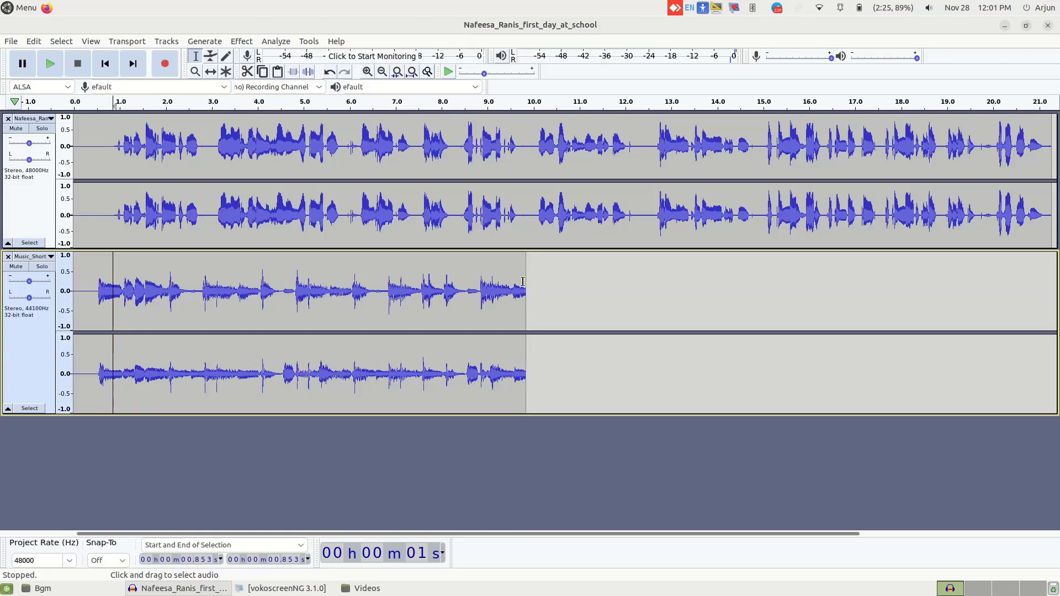
Copy the whole short music clip, paste it near its end at about 9.8 s, and undo the paste
drag(523, 282, 65, 324)
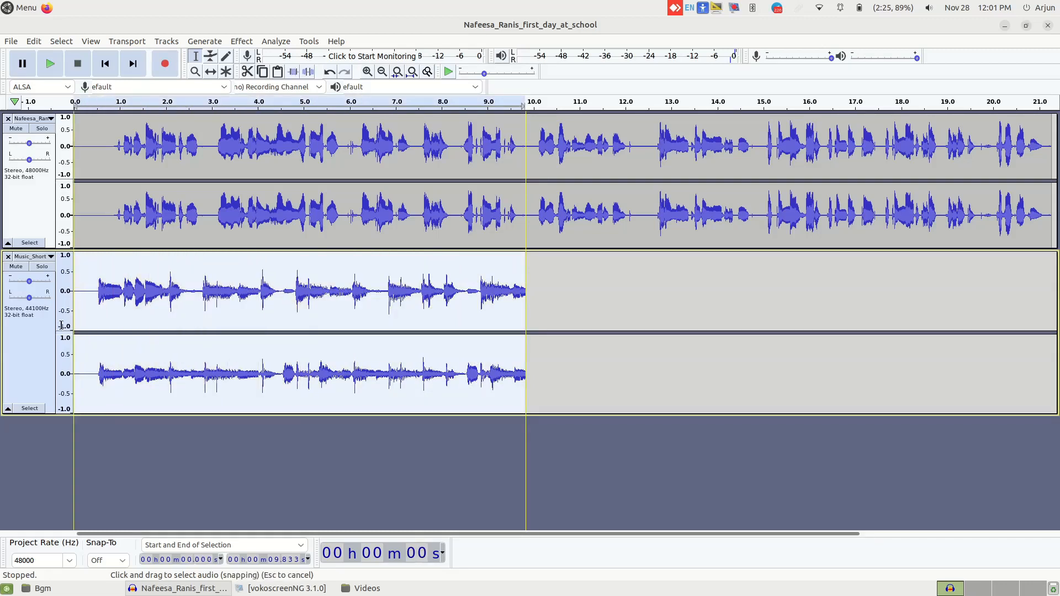
click(262, 72)
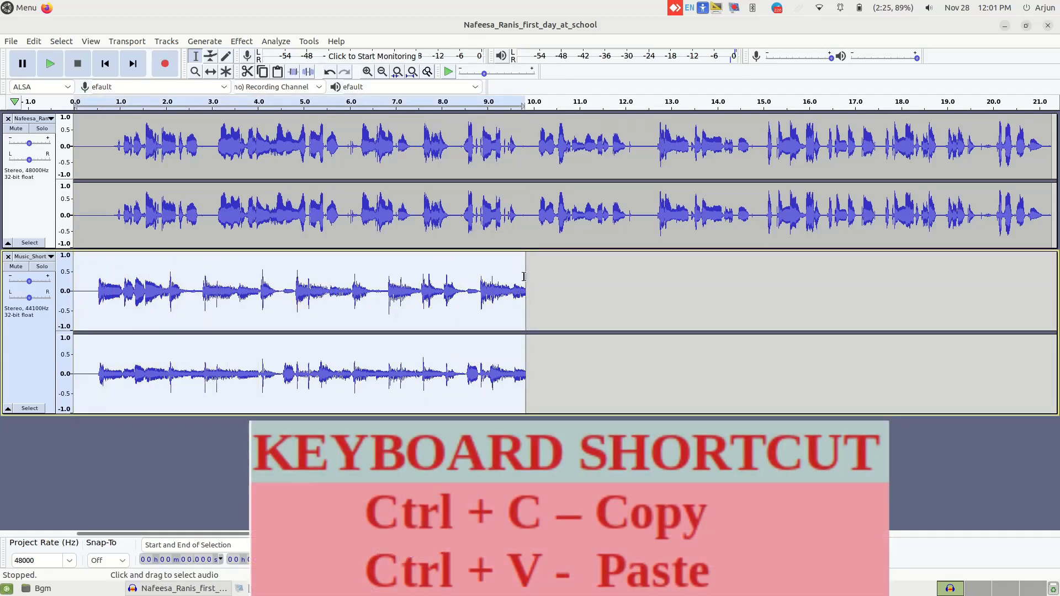
click(519, 273)
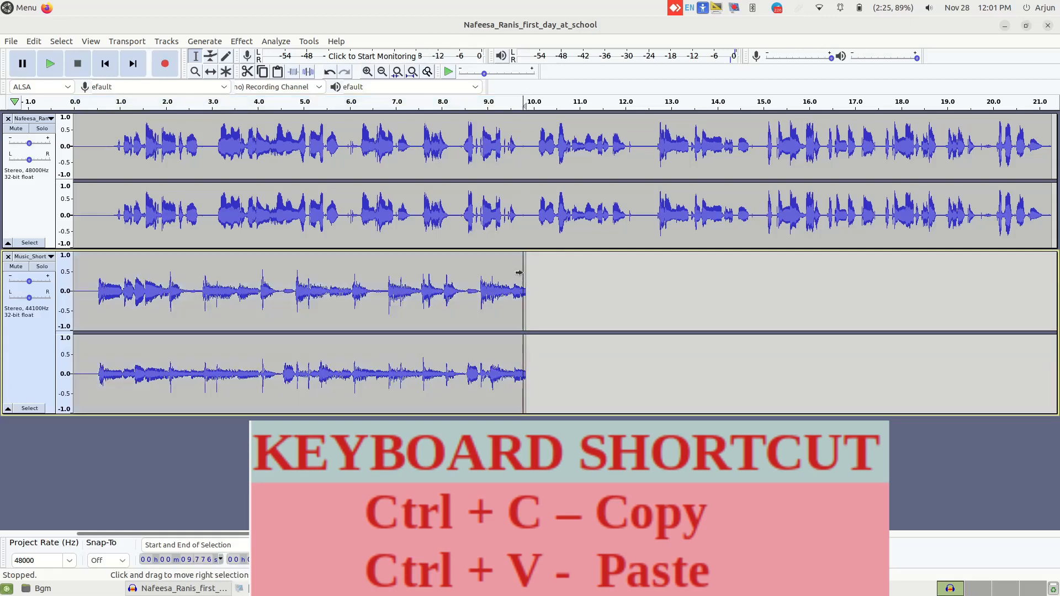
click(279, 72)
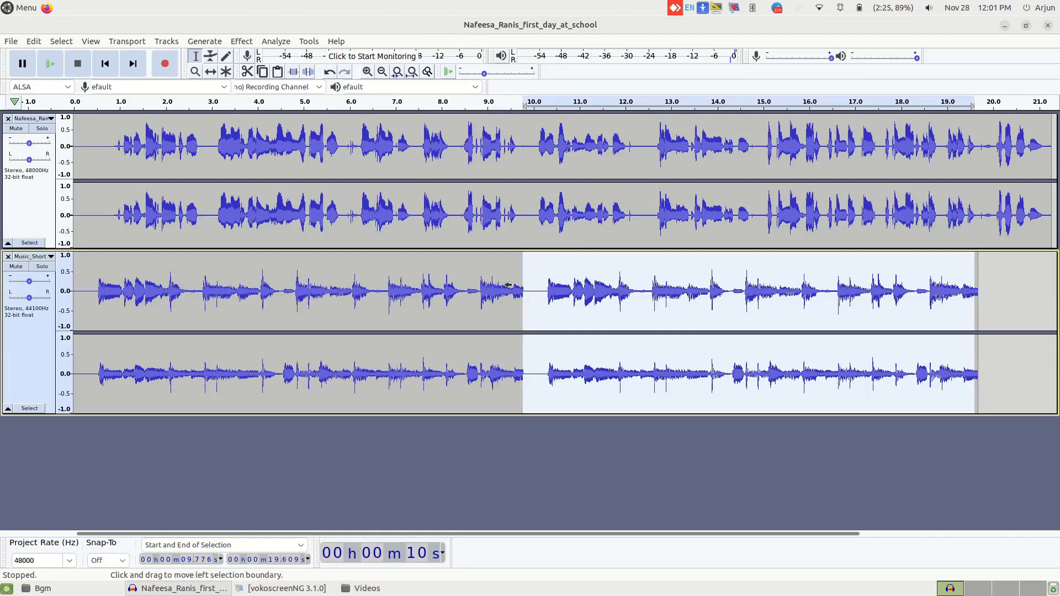
key(ctrl+z)
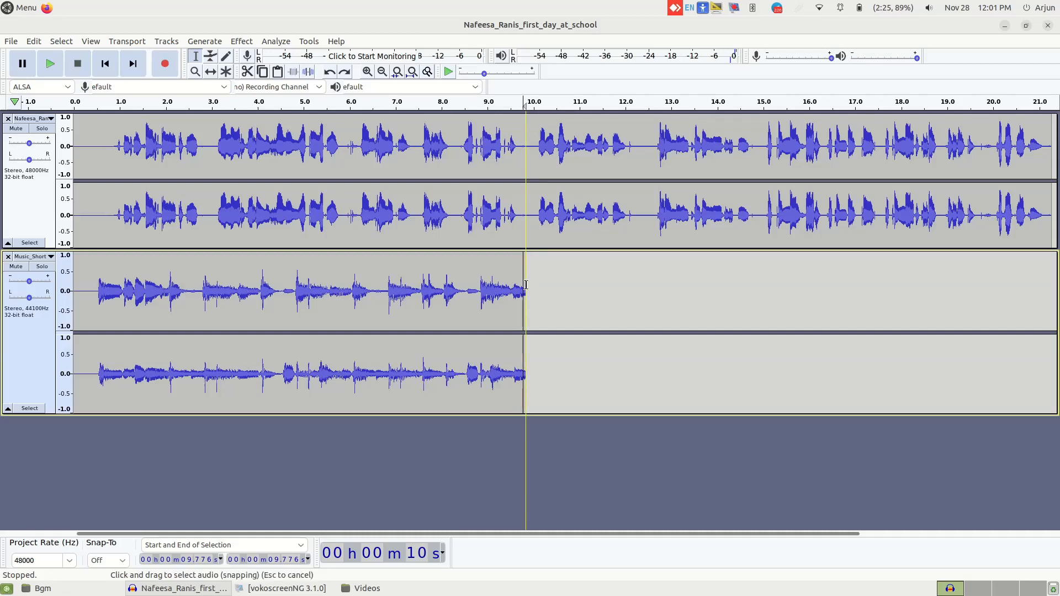
Apply the Repeat effect to the whole short music clip with 2 repeats to add
drag(526, 285, 64, 311)
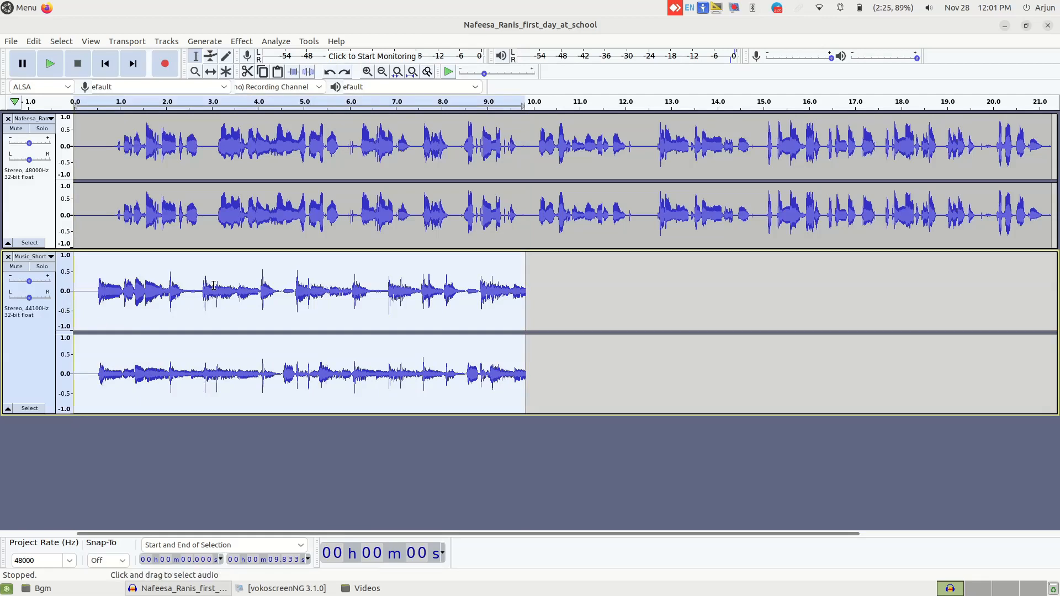
click(242, 41)
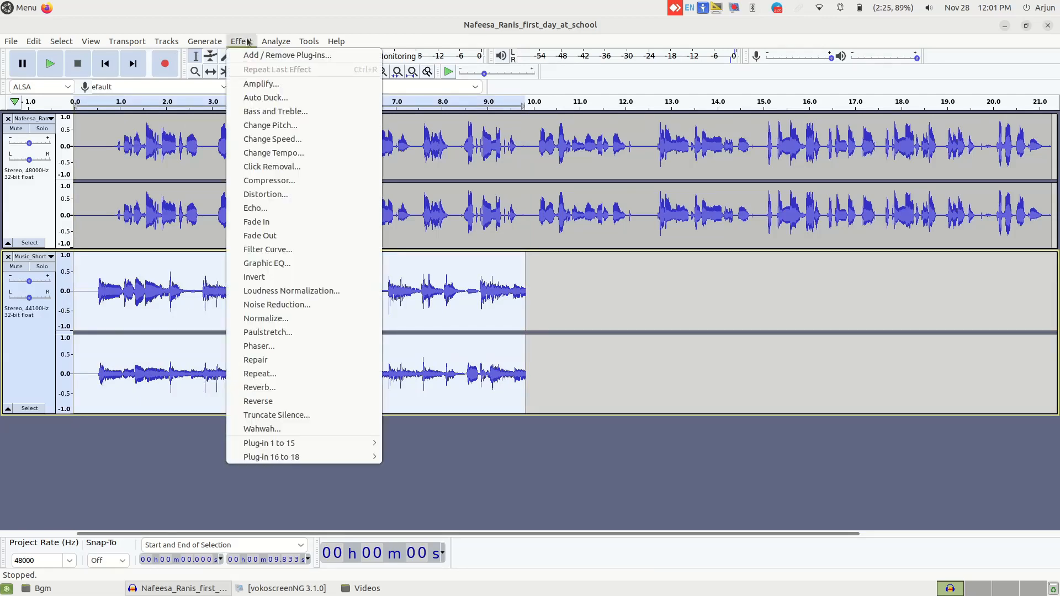
click(305, 378)
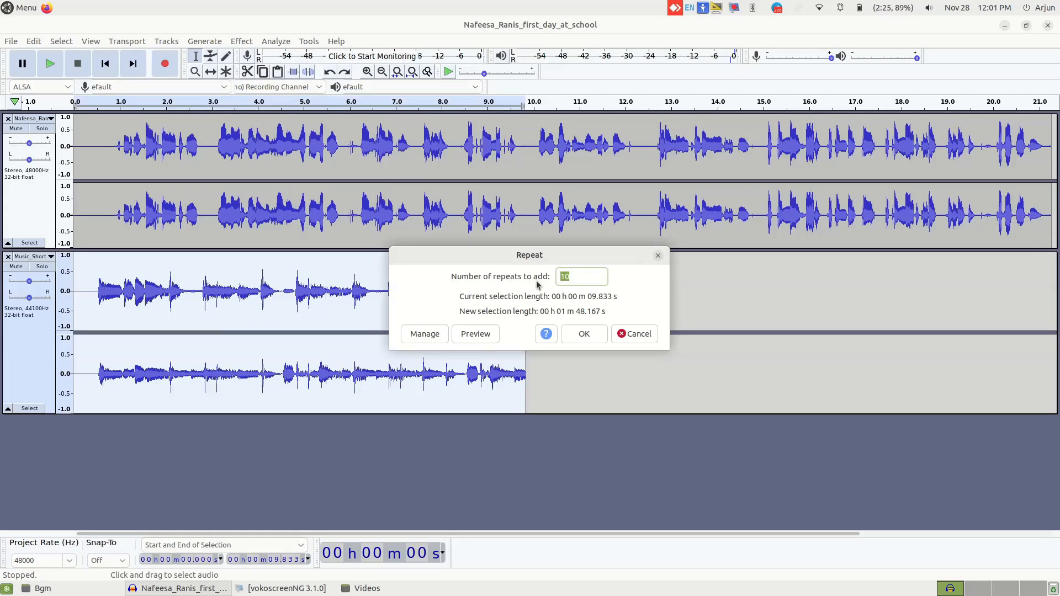
click(574, 277)
key(BackSpace)
key(BackSpace)
text(2)
click(583, 334)
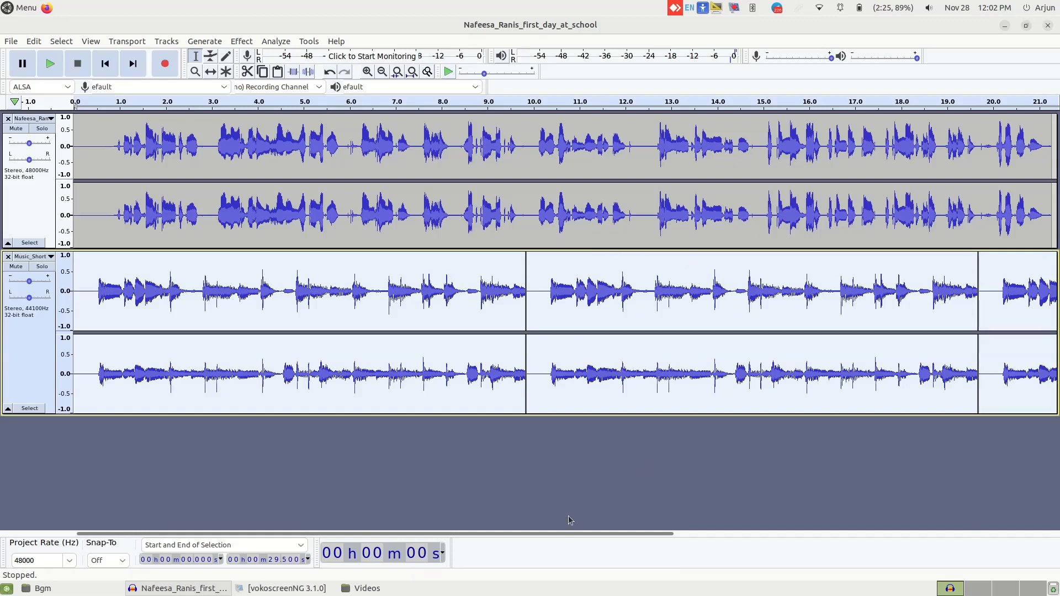
Merge the repeated music clips at both split lines, about 9.8 s and 19.7 s, and clear the selection
drag(570, 534, 493, 556)
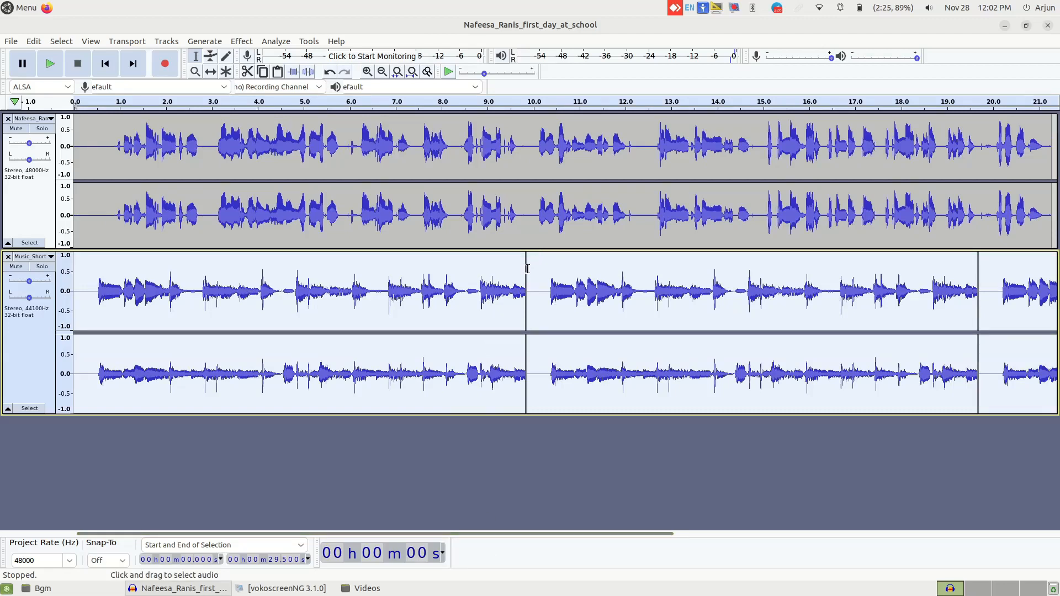
key(ctrl+z)
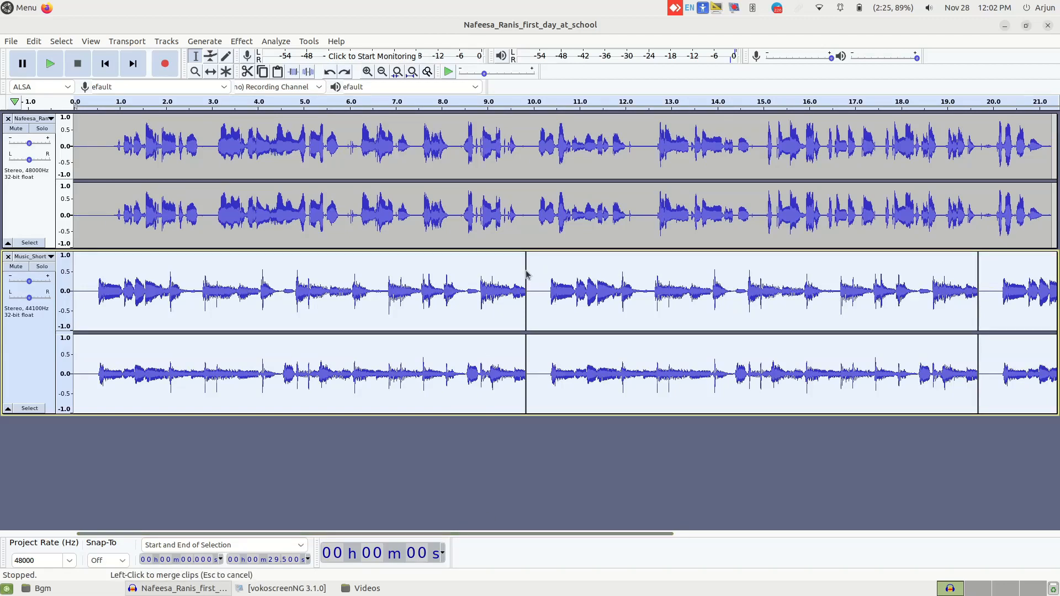
click(527, 274)
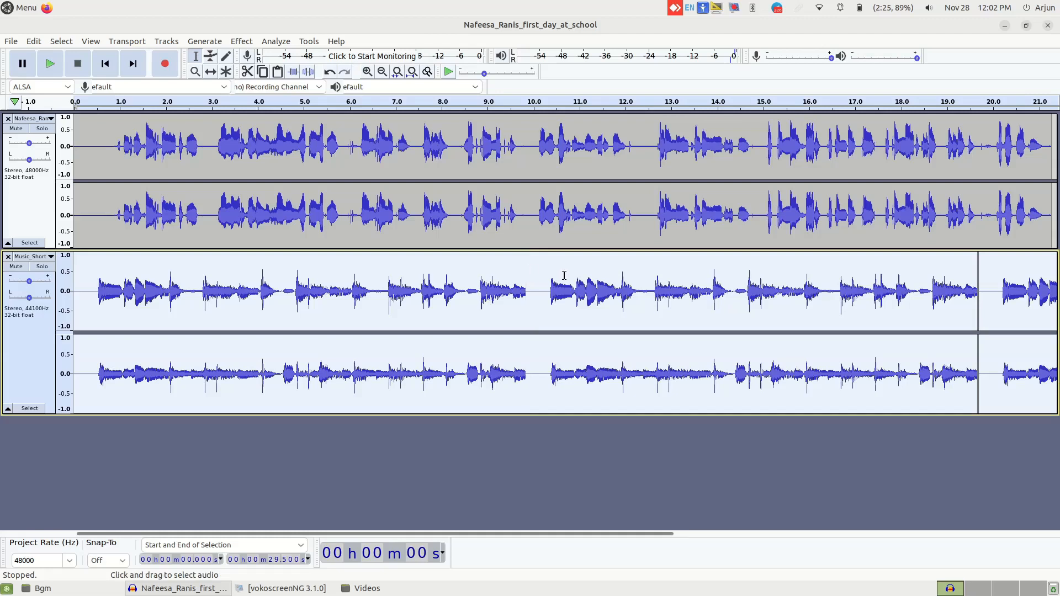
click(980, 269)
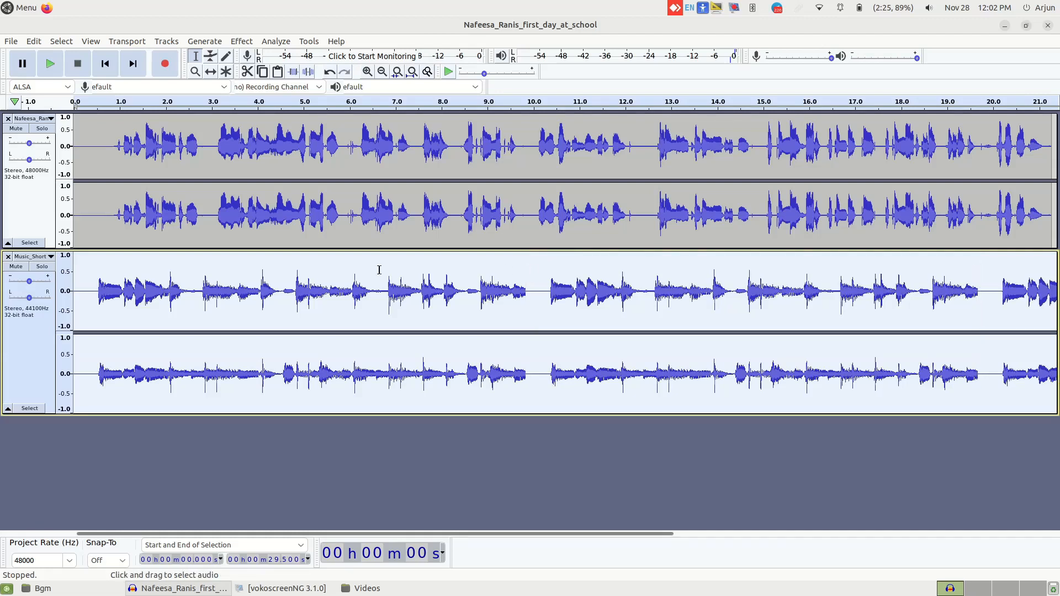
click(110, 204)
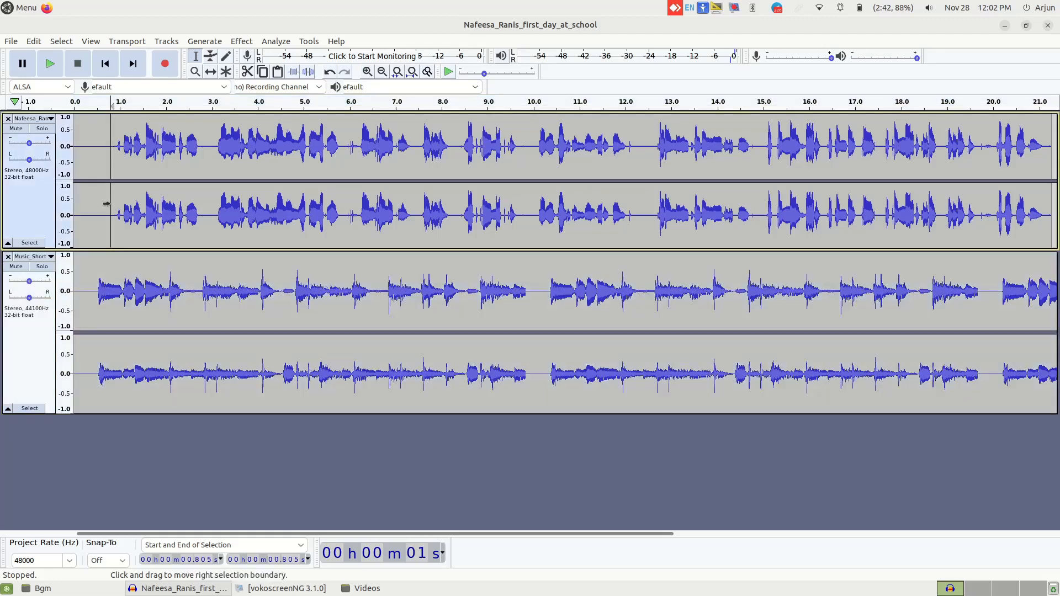
Play the narration together with the music, and lower the whole music track with the Amplify effect at -7.7 dB
click(50, 65)
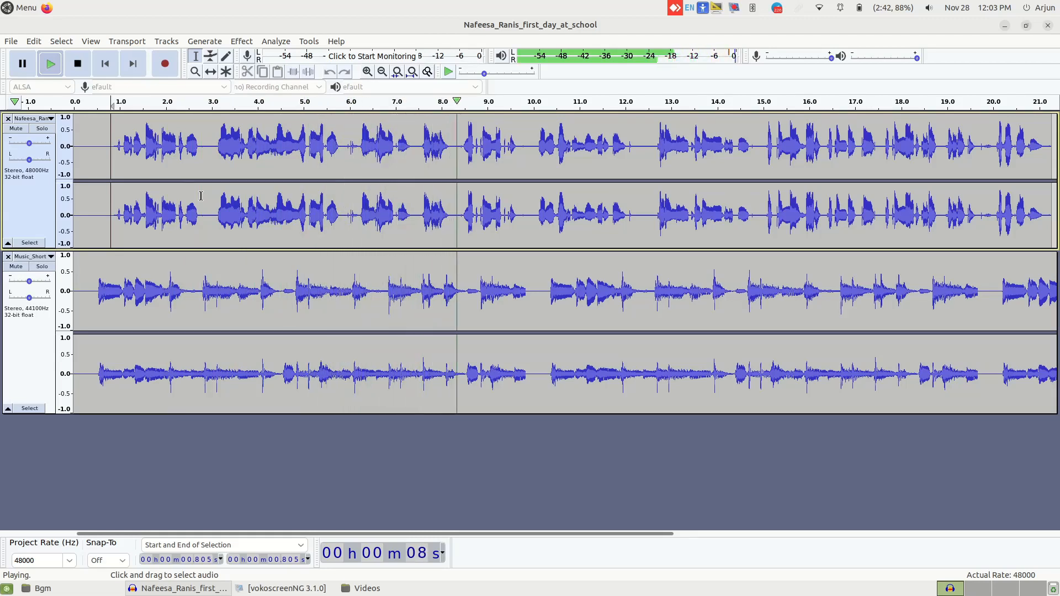
click(77, 64)
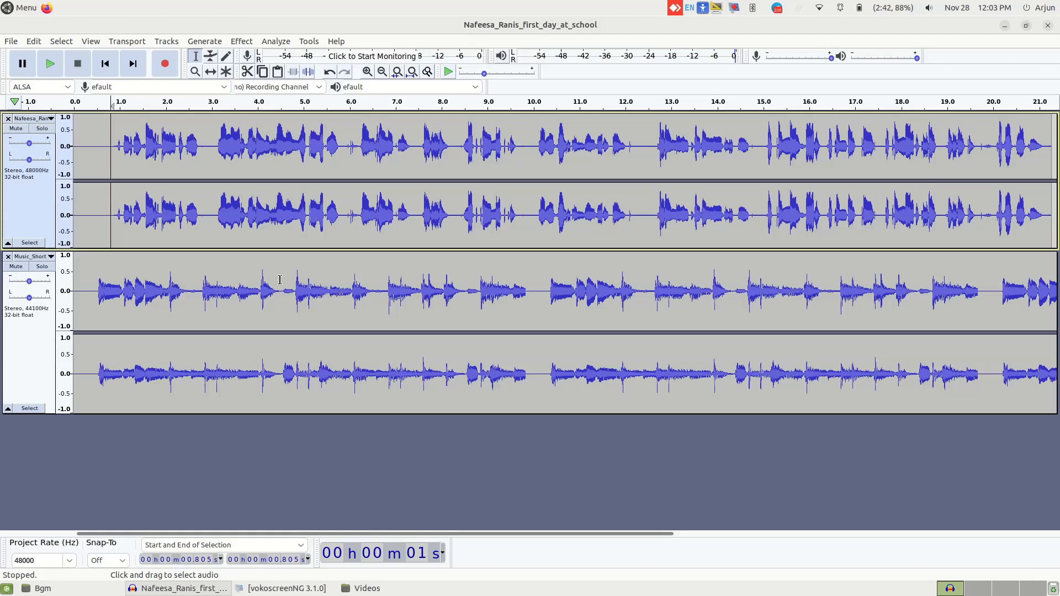
double_click(407, 283)
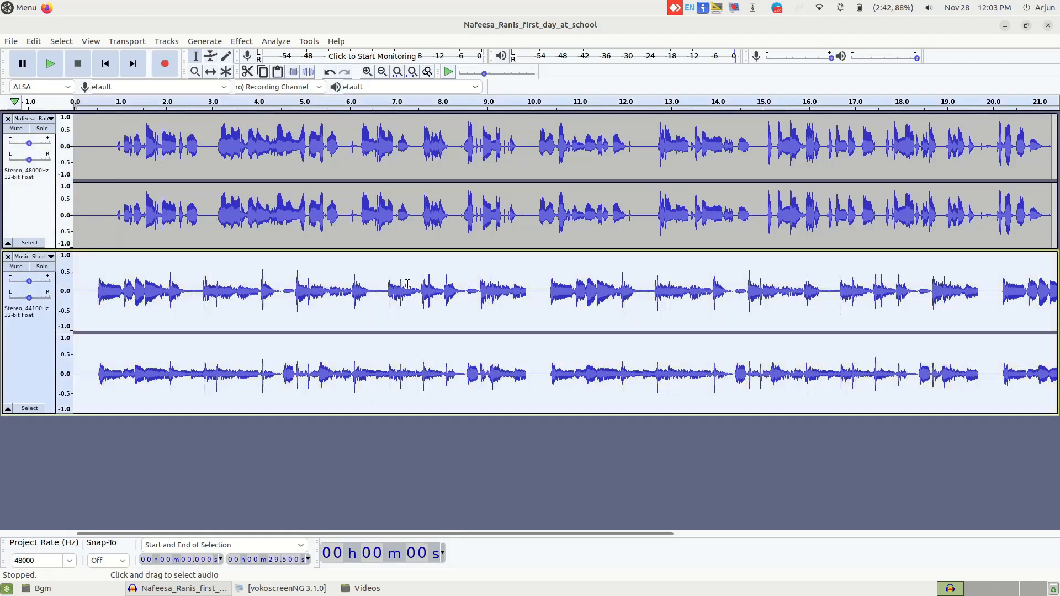
click(244, 43)
click(253, 85)
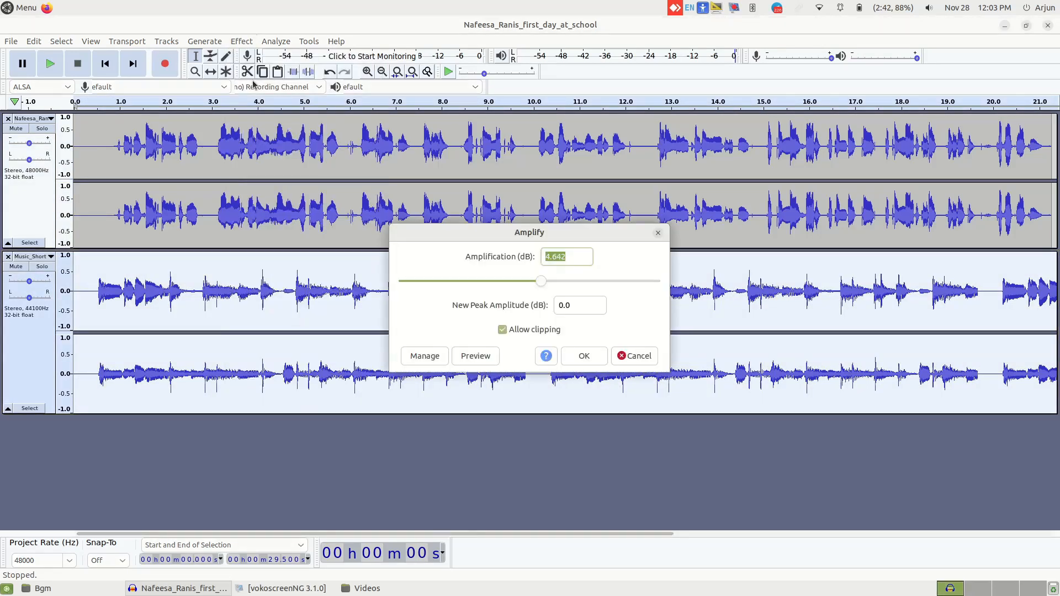
drag(541, 283, 517, 286)
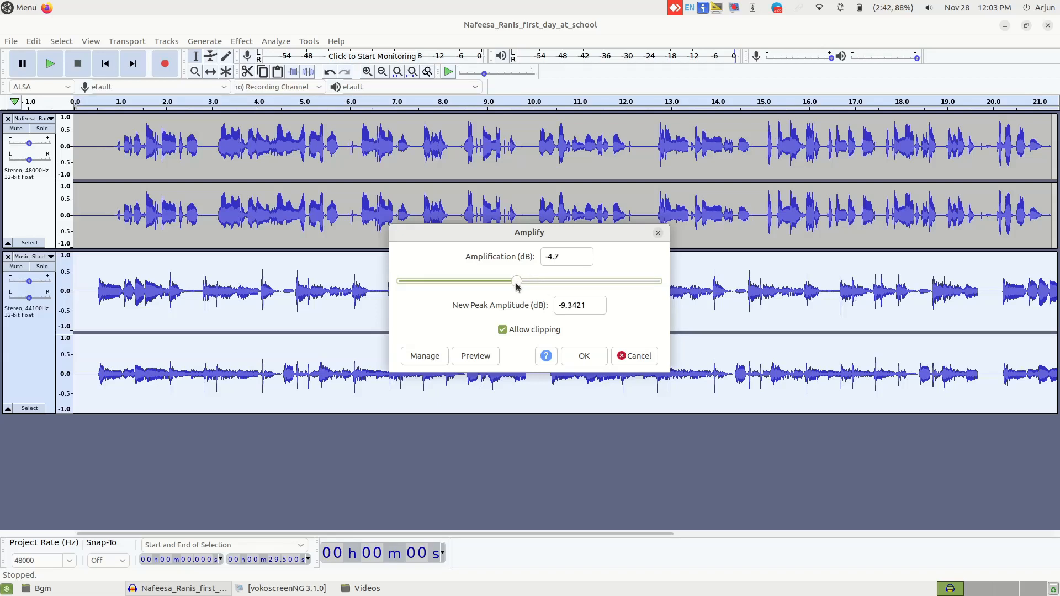
click(471, 355)
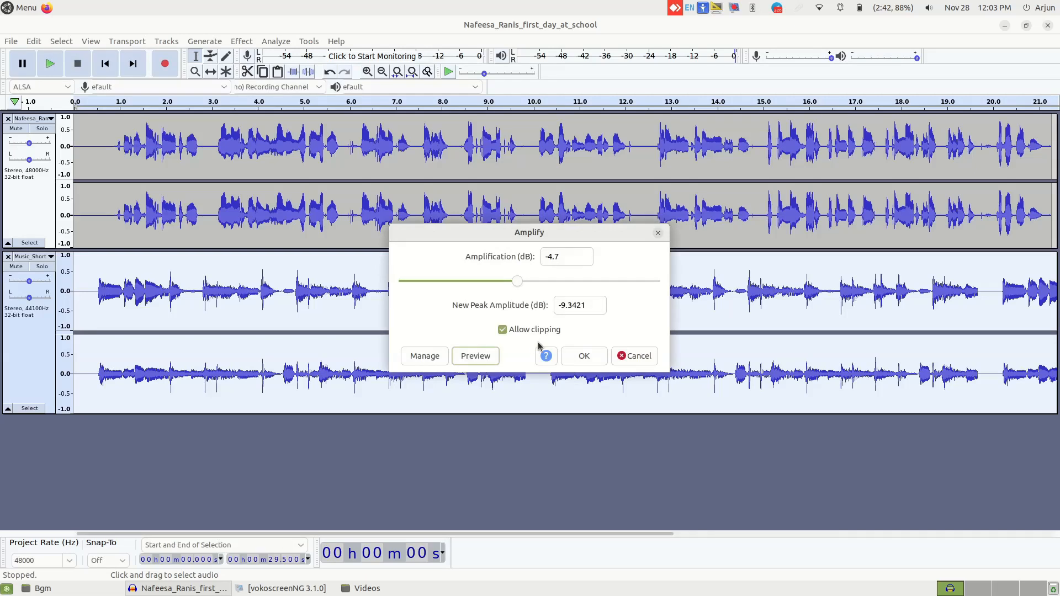
drag(516, 286, 508, 290)
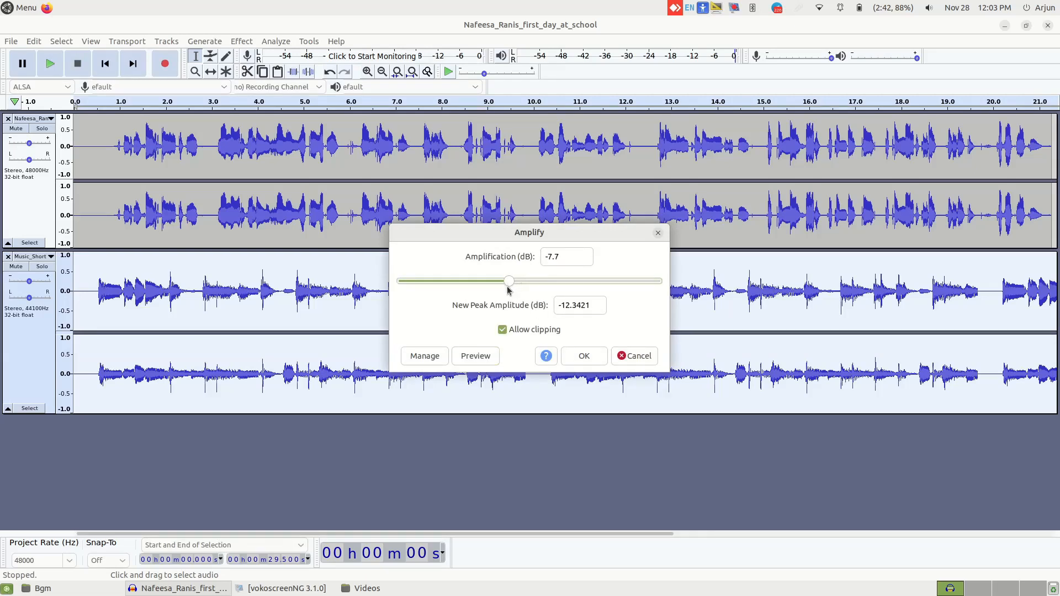
click(575, 359)
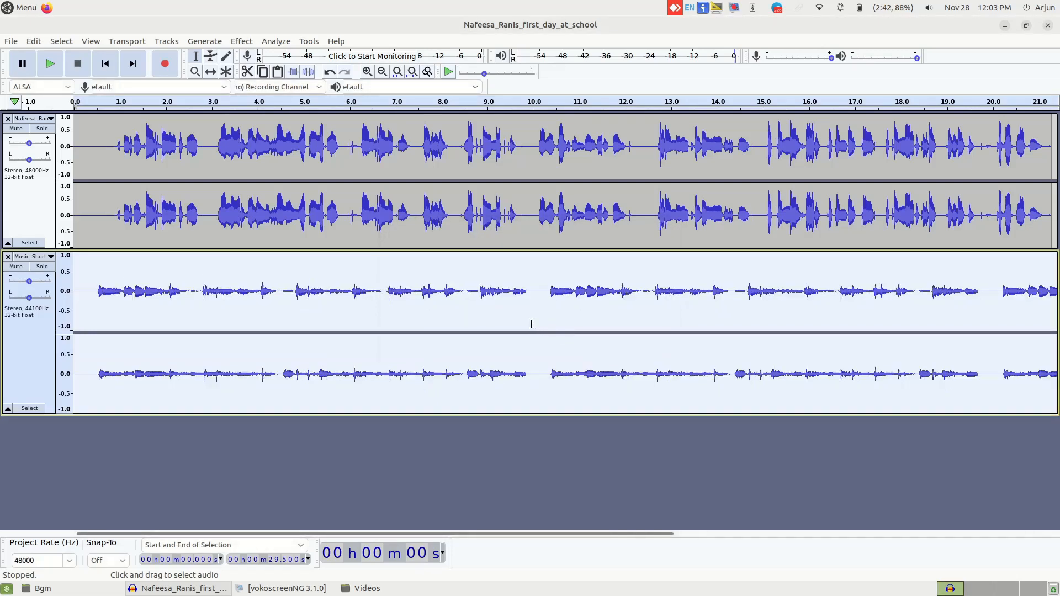
Play the narration with the quieter music from about 0.8 s to check the volume balance
click(111, 165)
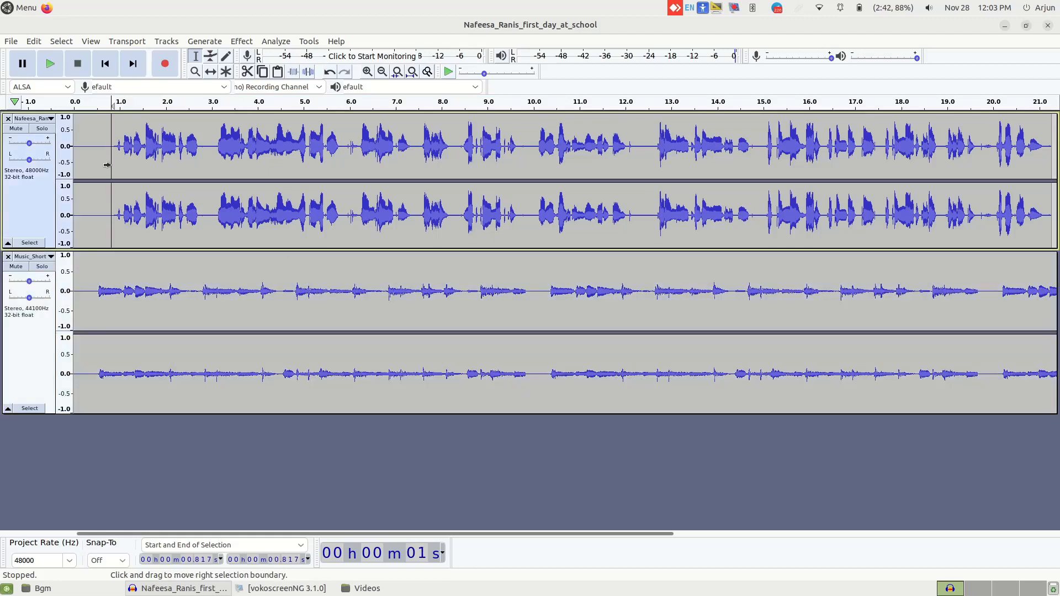
key(space)
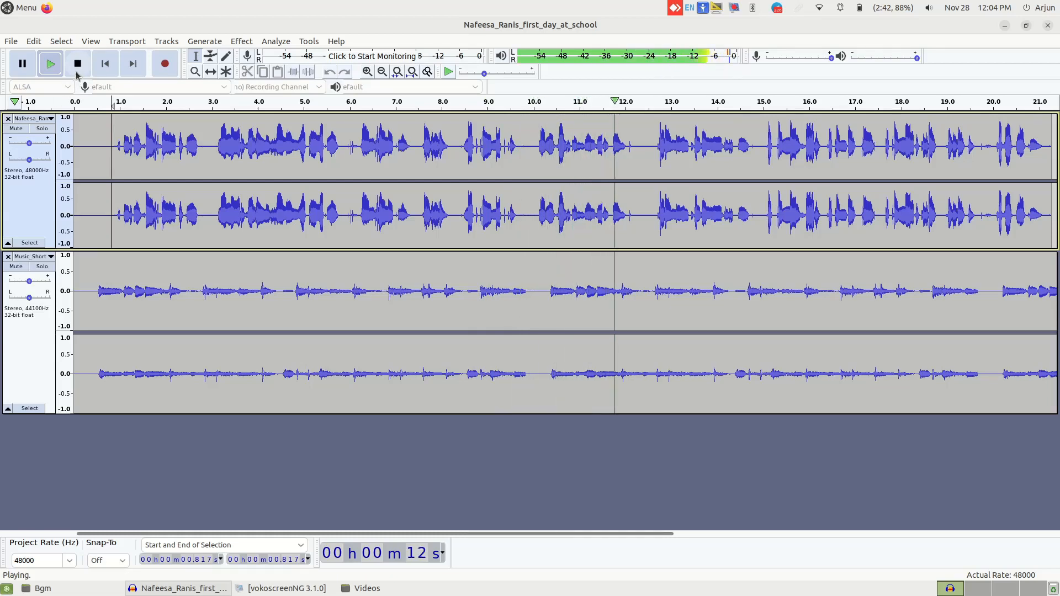
key(space)
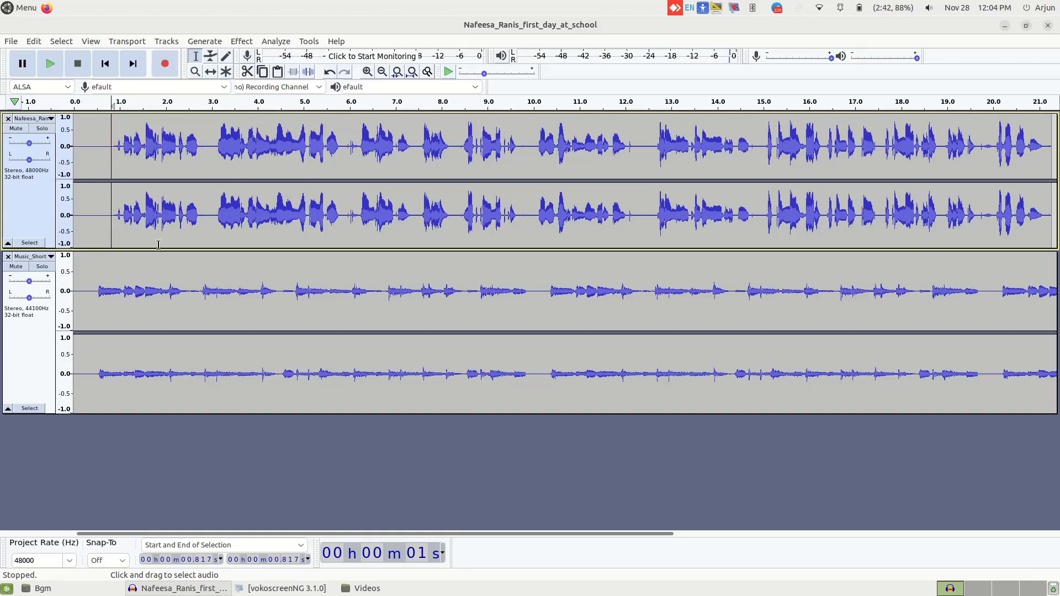
Mute the music track and play the narration alone from about 0.66 s
click(16, 269)
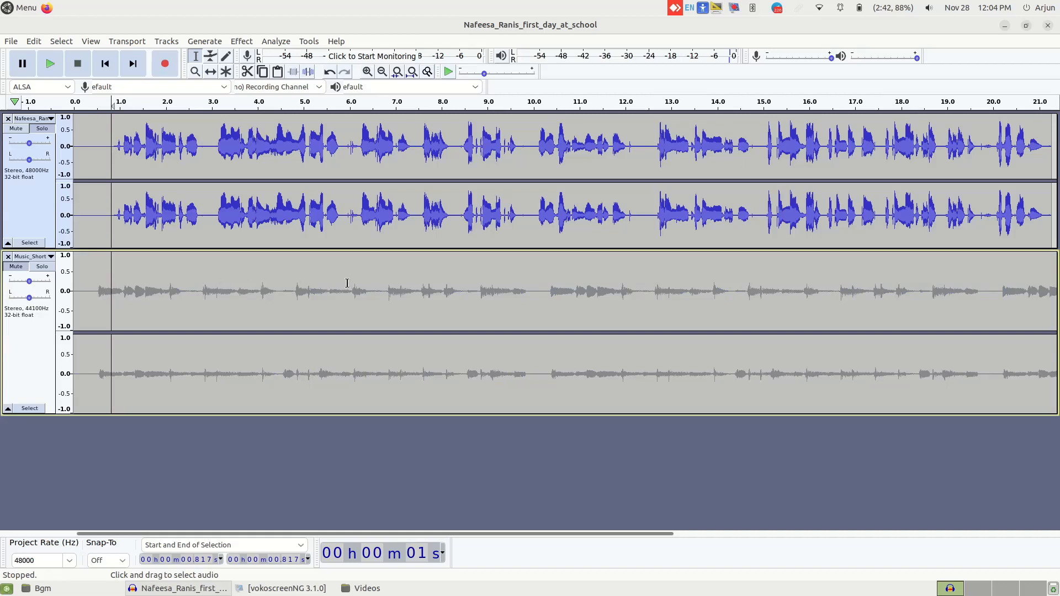
click(104, 136)
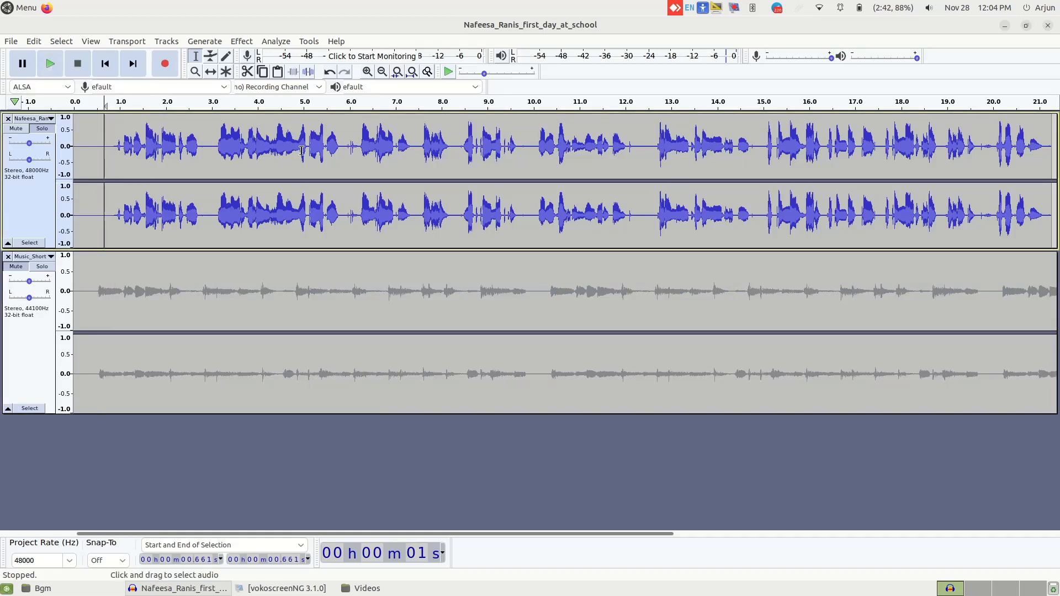
click(43, 74)
click(43, 72)
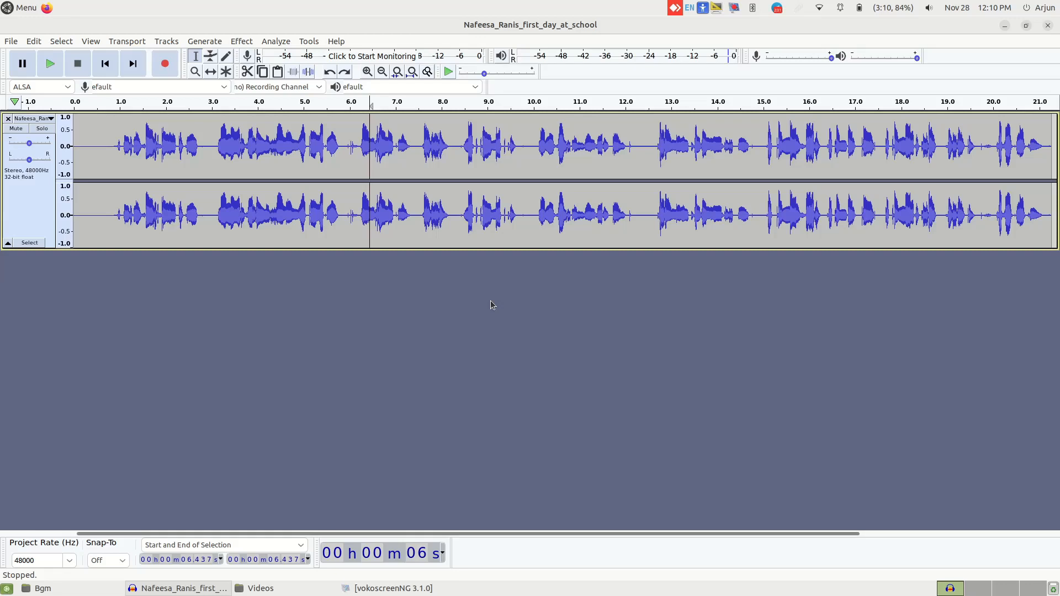
Import Bicycle Bell .mp3 from the Bgm folder as a new track below the narration
click(9, 42)
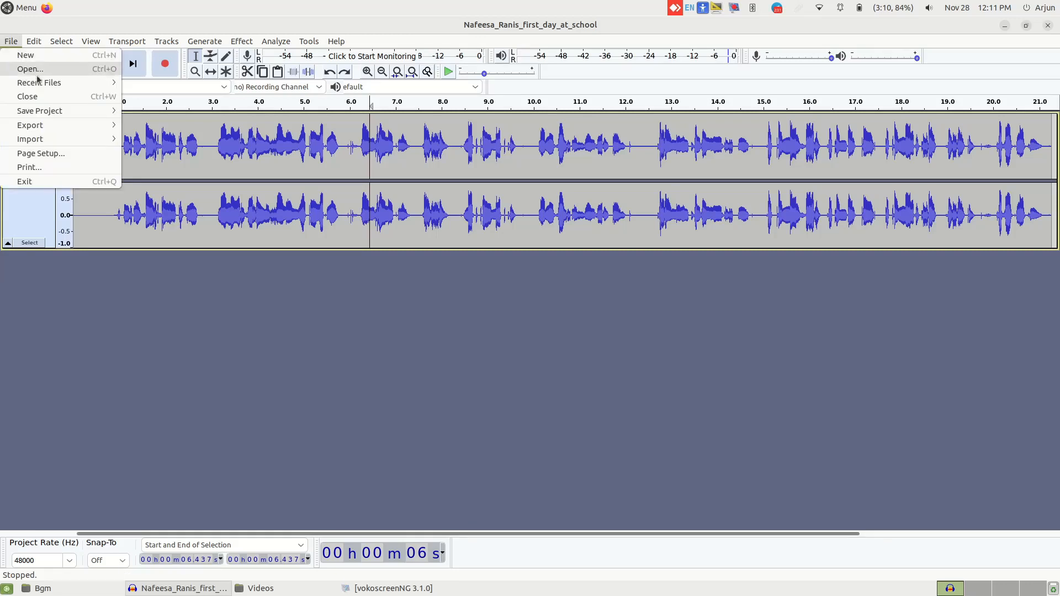
mouse_move(62, 127)
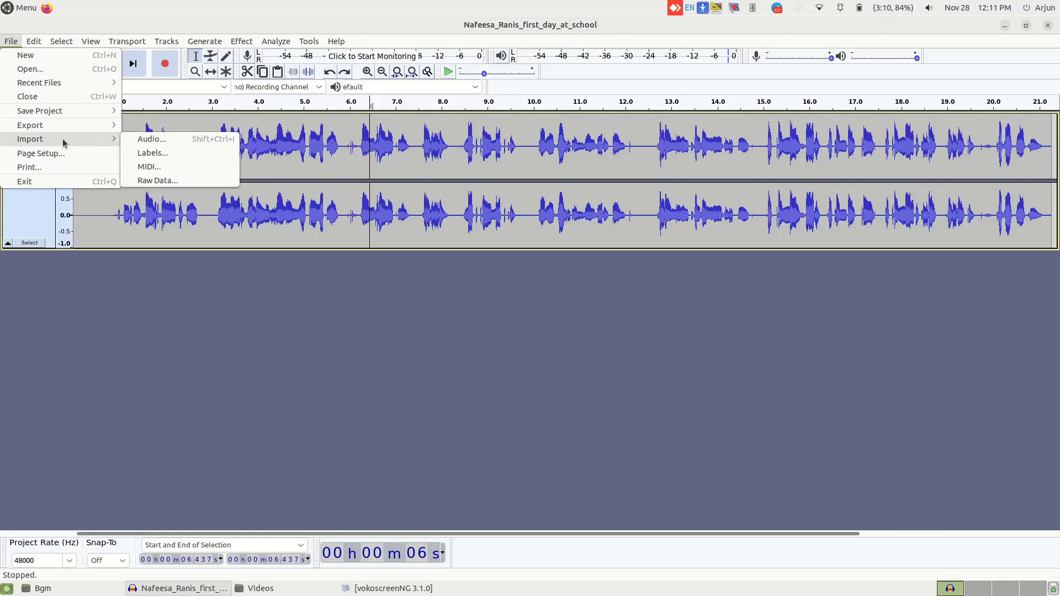
click(150, 139)
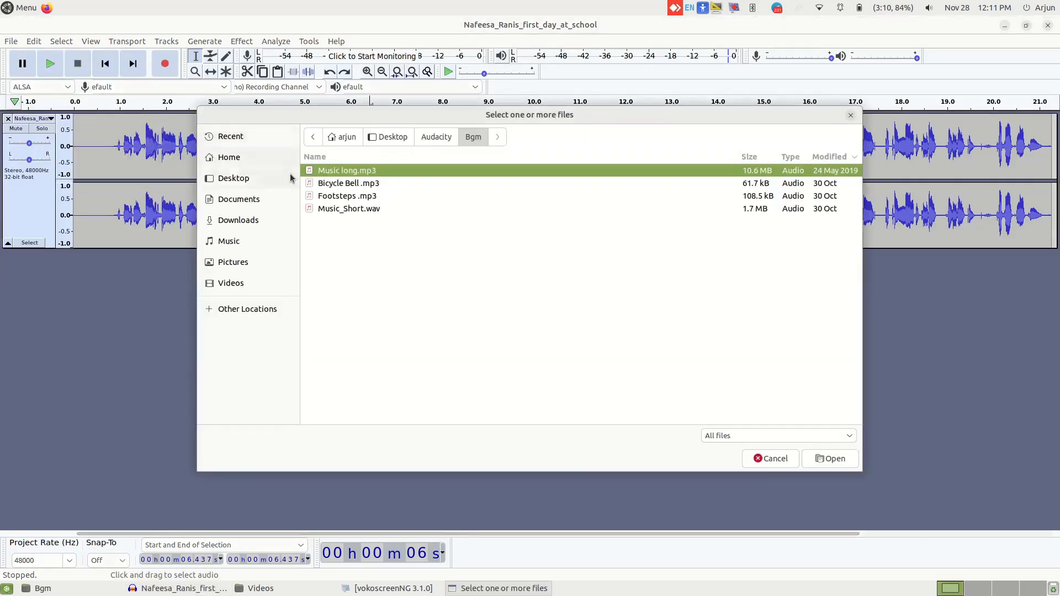
click(348, 185)
click(825, 459)
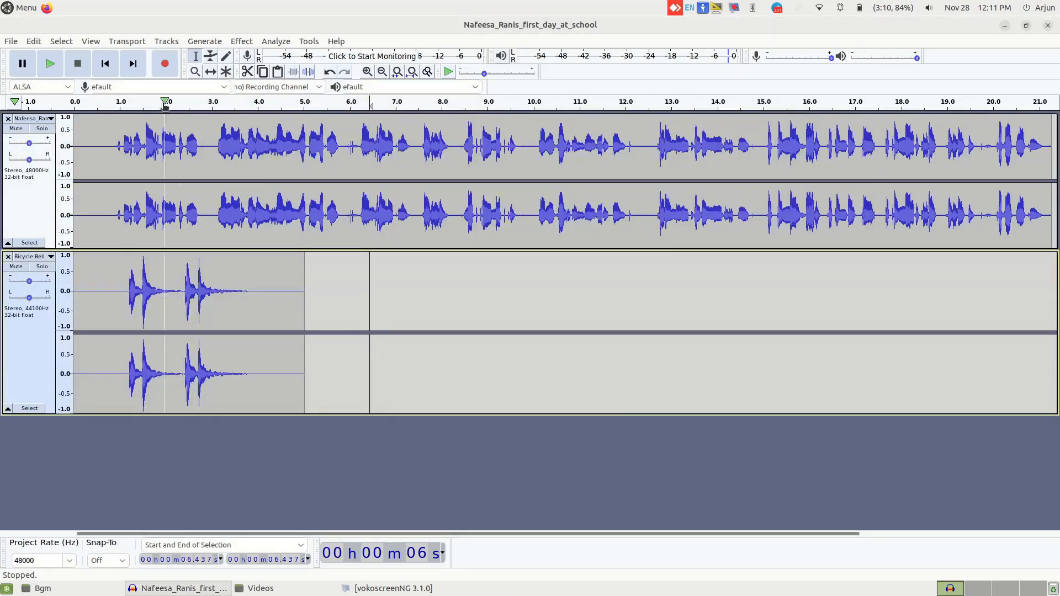
Mute the narration track and play the bicycle bell sound from about 0.7 s
click(16, 129)
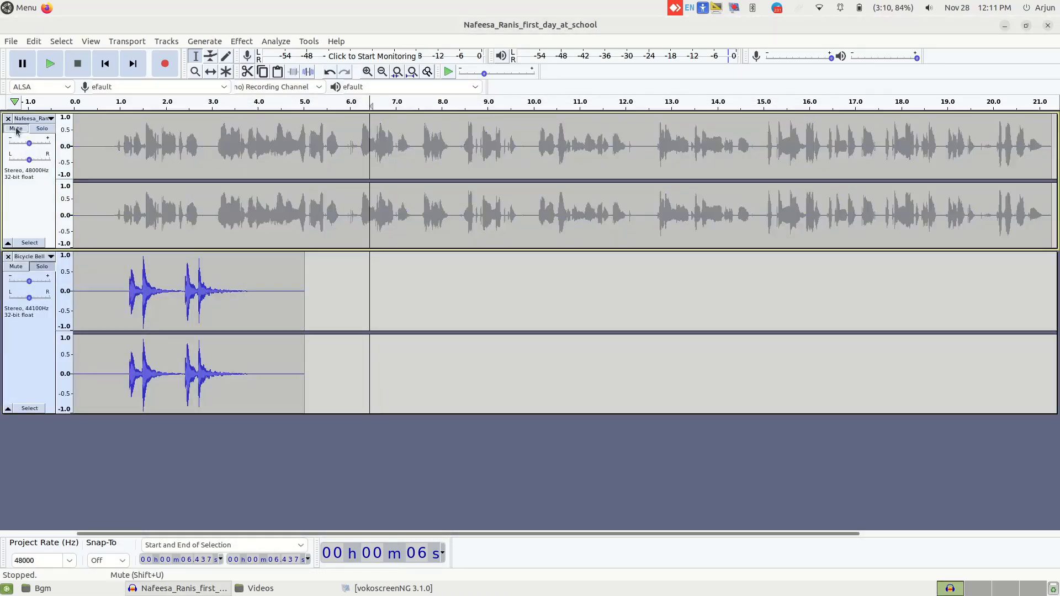
click(106, 280)
key(space)
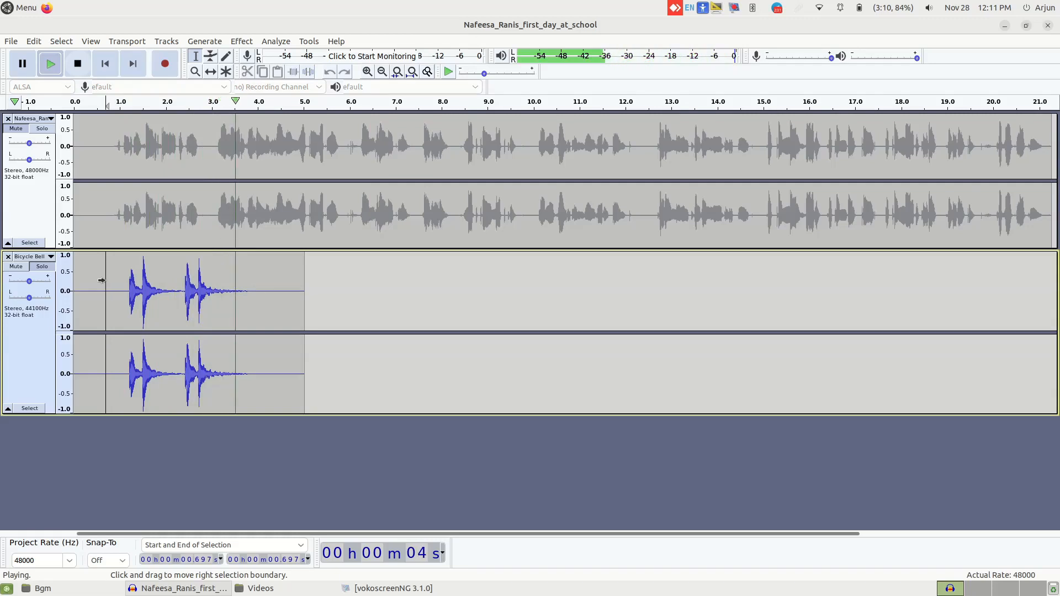
click(78, 60)
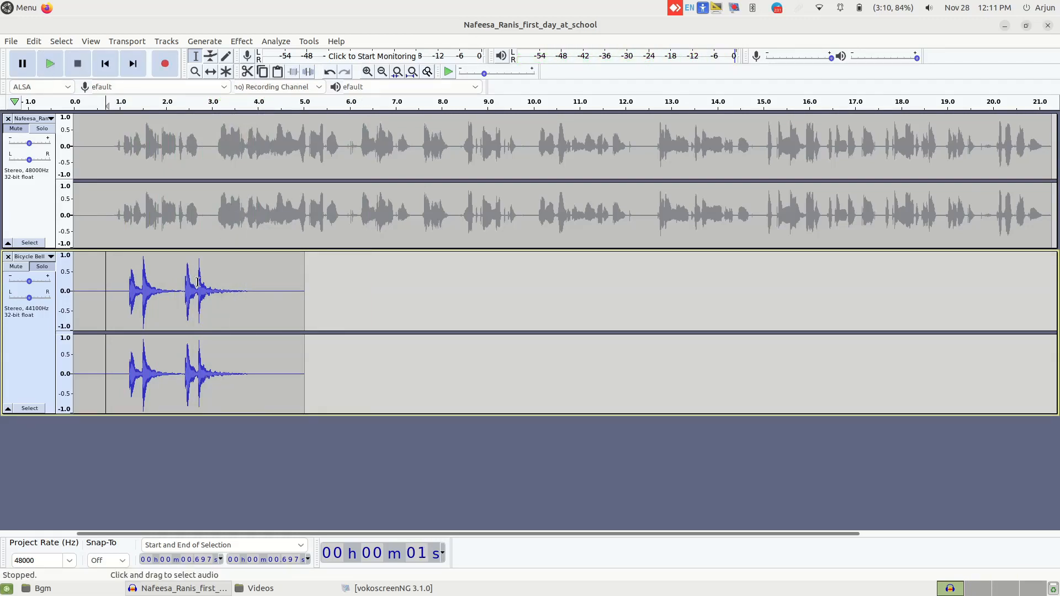
Trim the bicycle bell clip to the range from about 1.12 s to 3.81 s, and unmute the narration track
drag(125, 274, 248, 281)
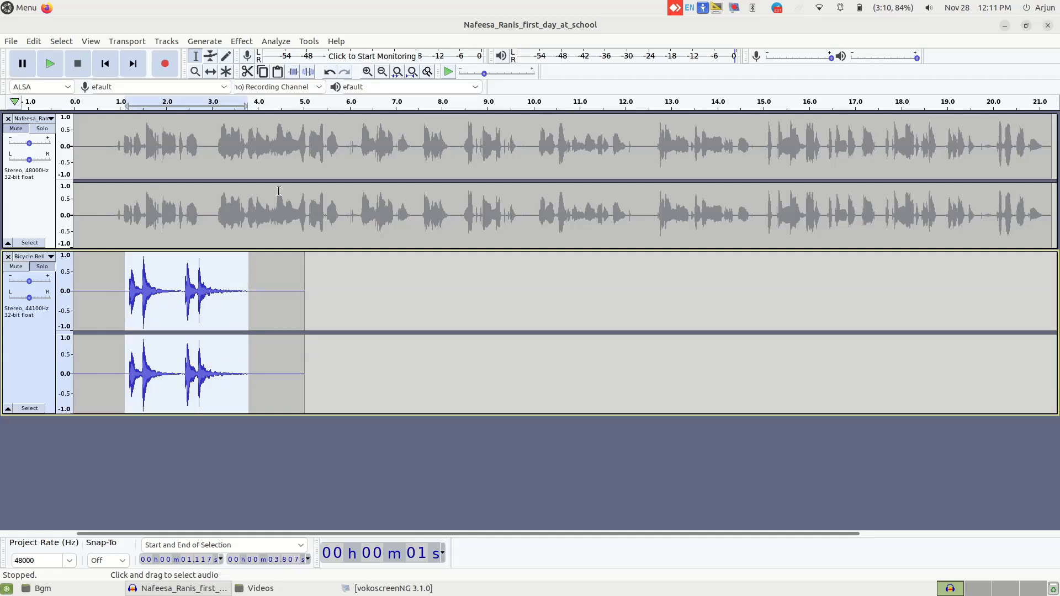
click(294, 73)
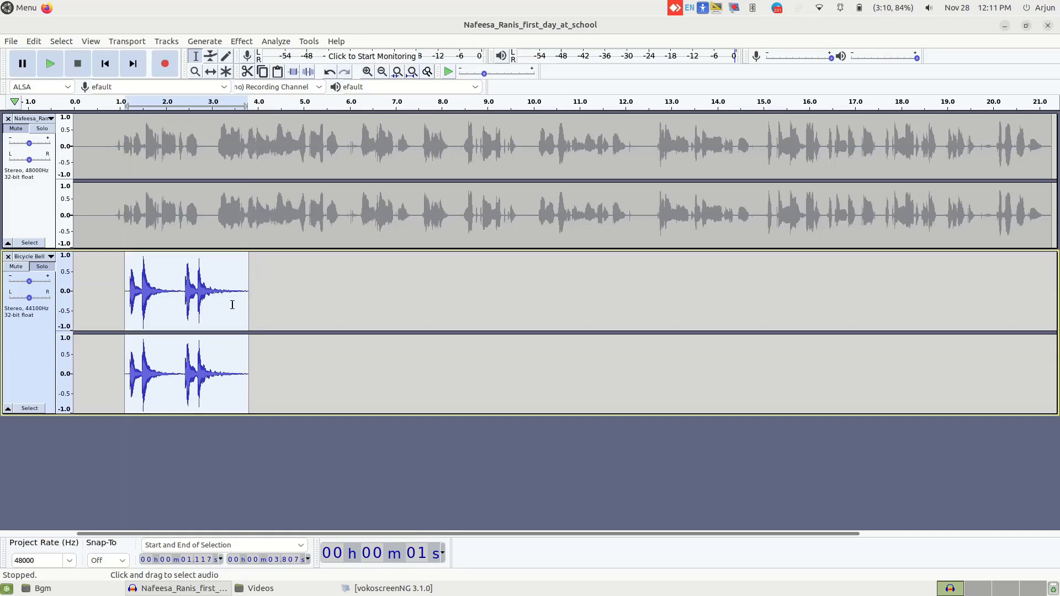
click(16, 128)
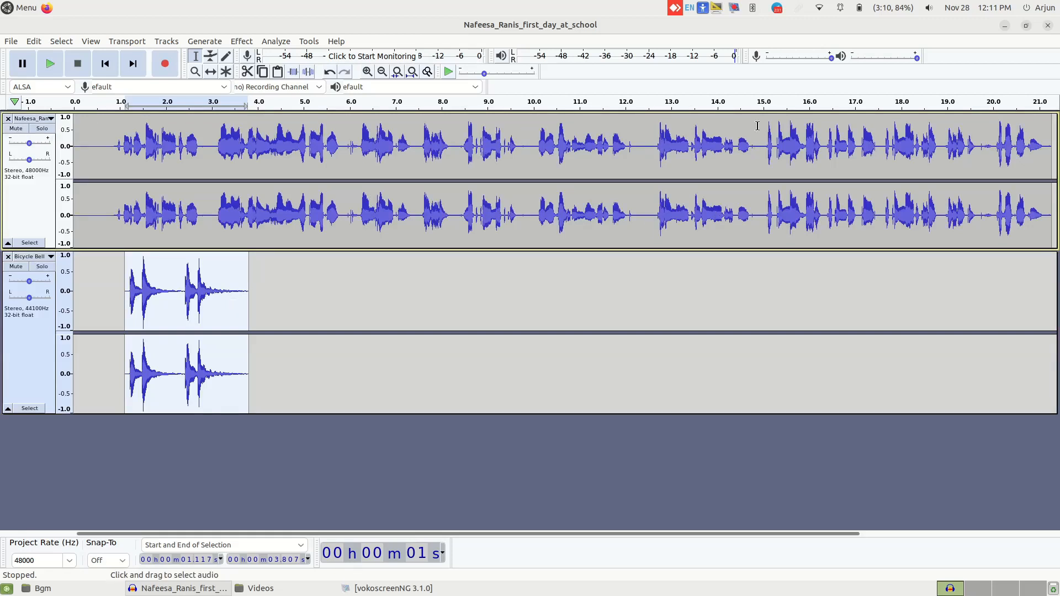
Play the narration from about 14.9 s to find where the bell sound belongs
click(760, 131)
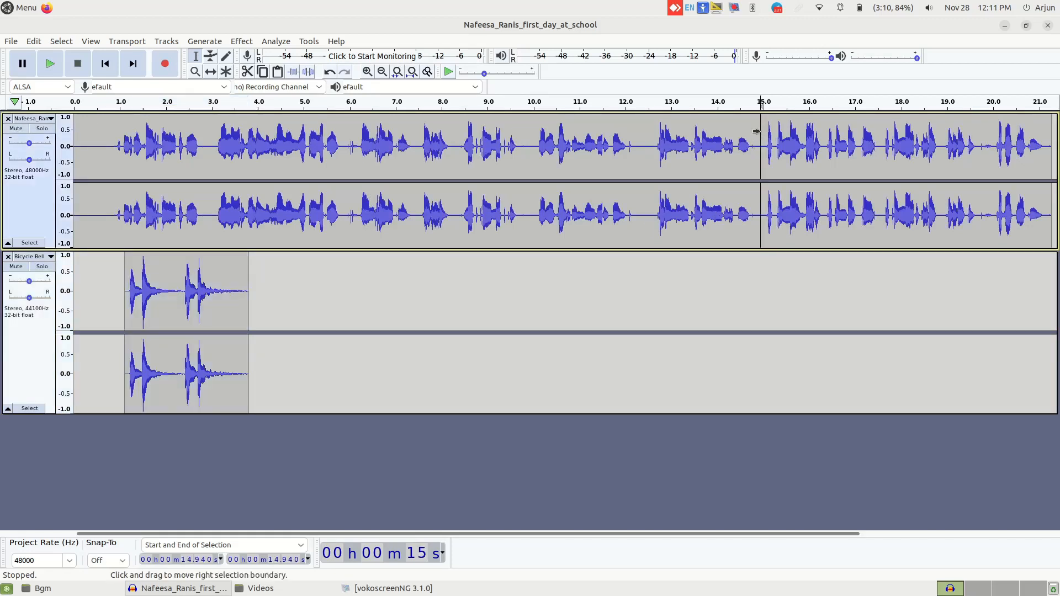
key(space)
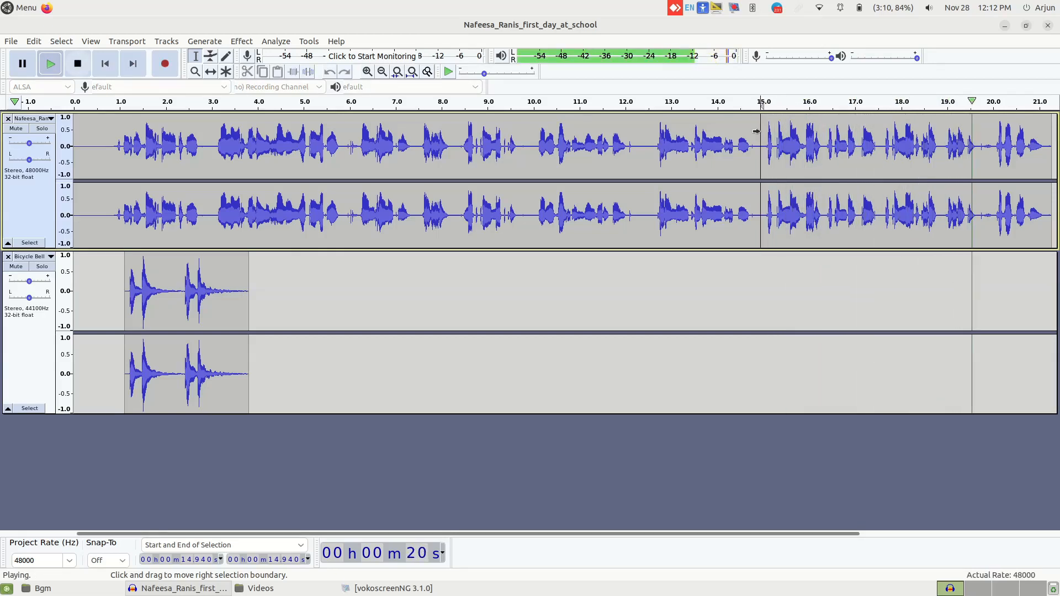
key(space)
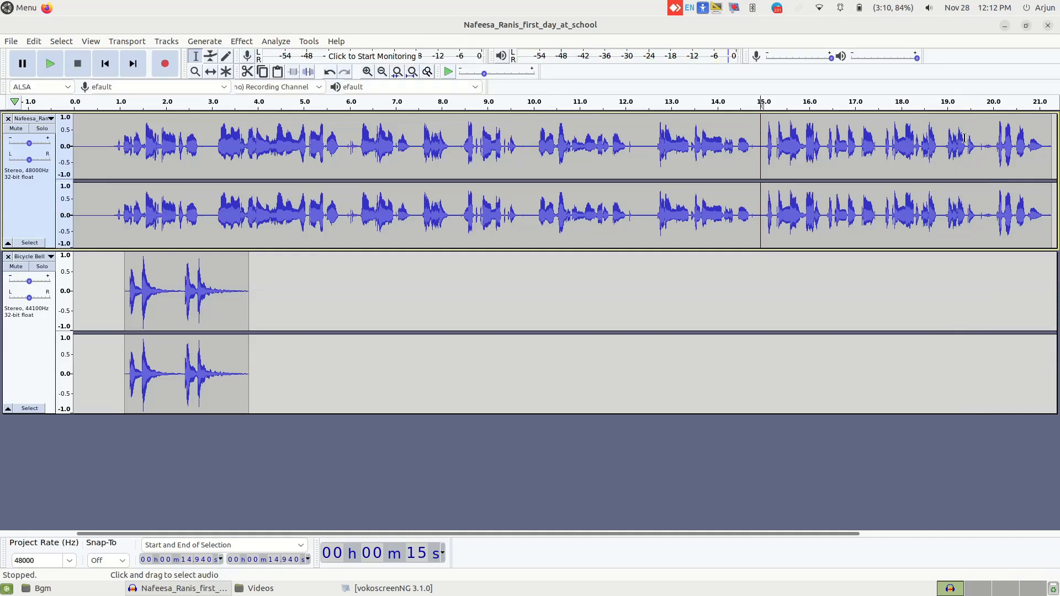
Mark about 19.67 s in the narration and move the bicycle bell clip there, starting at about 19.5 s
click(978, 127)
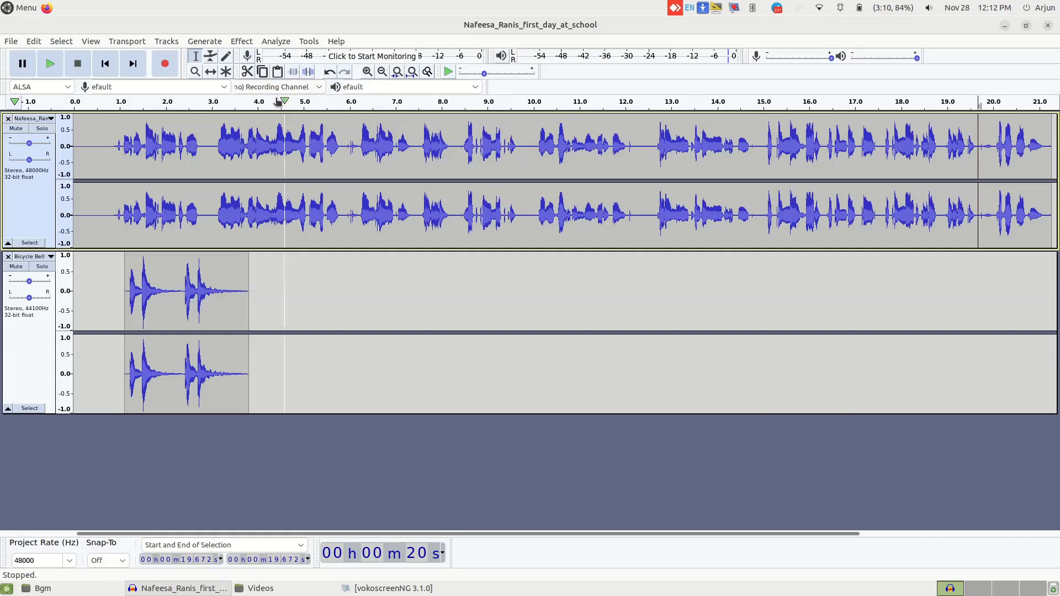
click(211, 72)
drag(179, 313, 1015, 324)
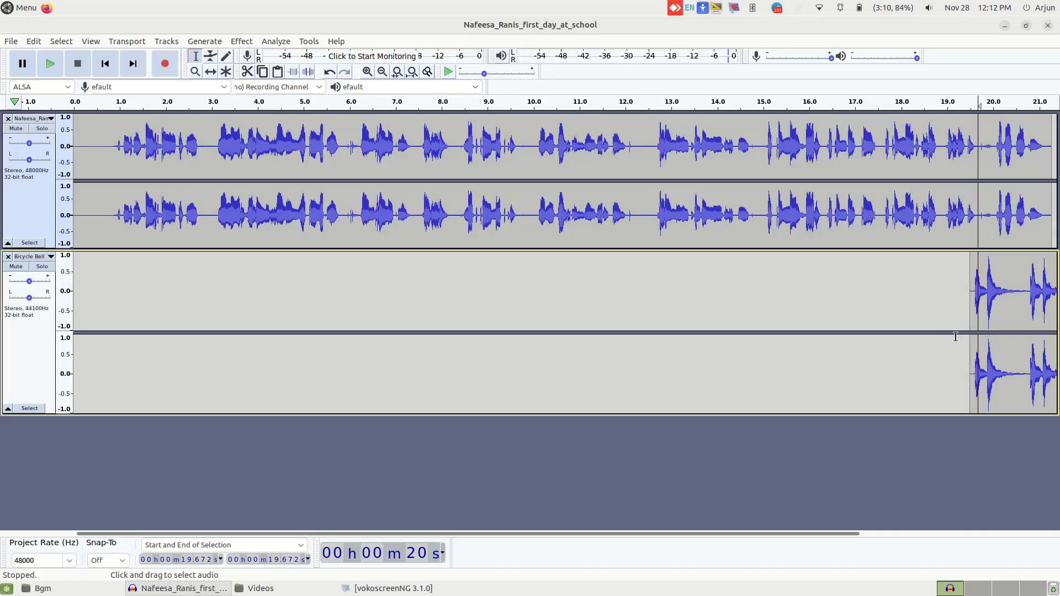
Delete the bell clip's second ring, from about 20.29 s to its end, and play the result from about 18.8 s
drag(1007, 274, 944, 274)
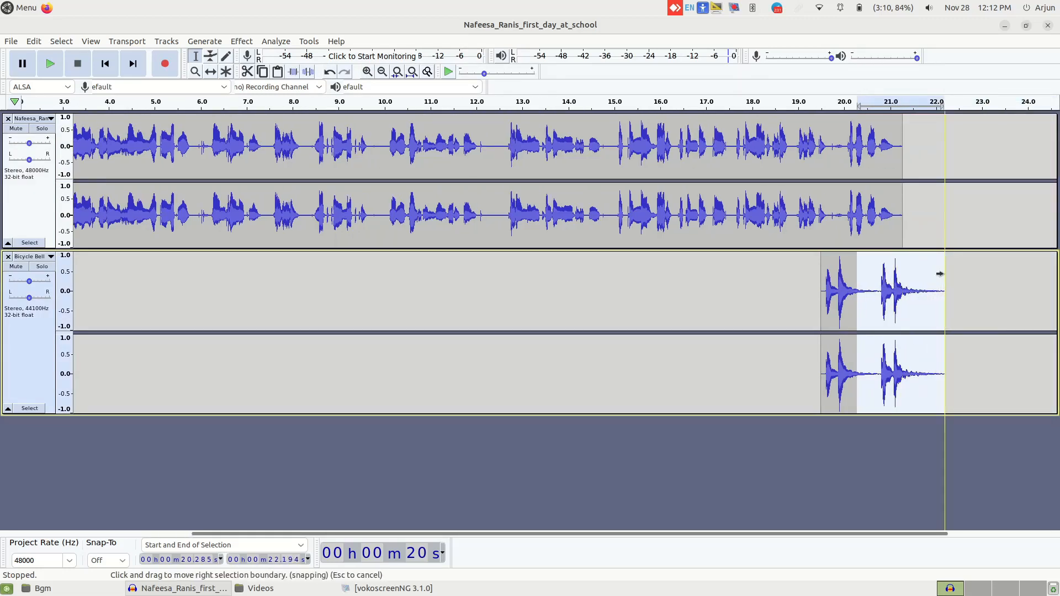
key(Delete)
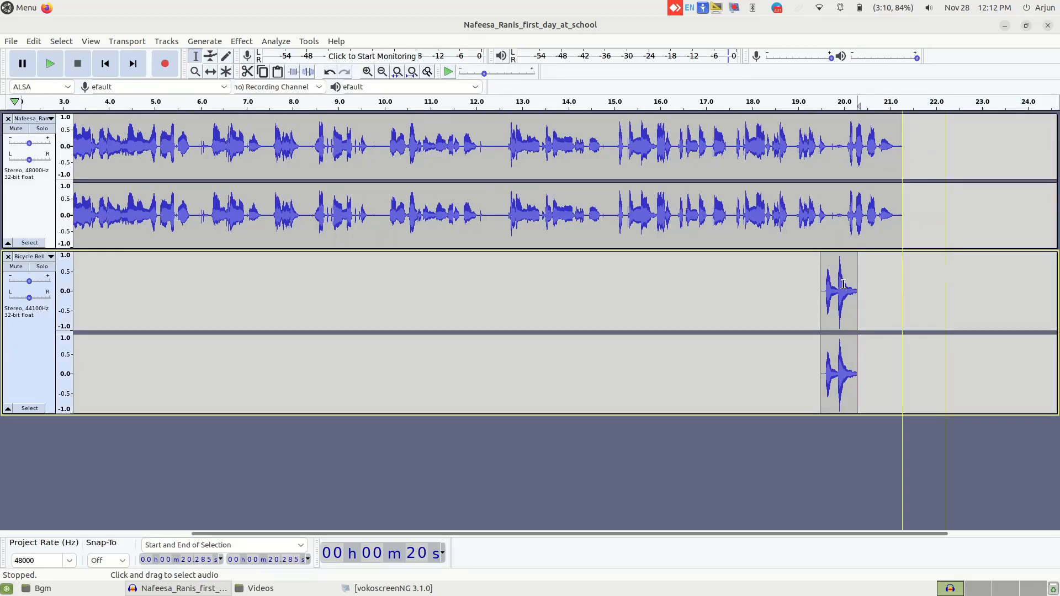
click(791, 164)
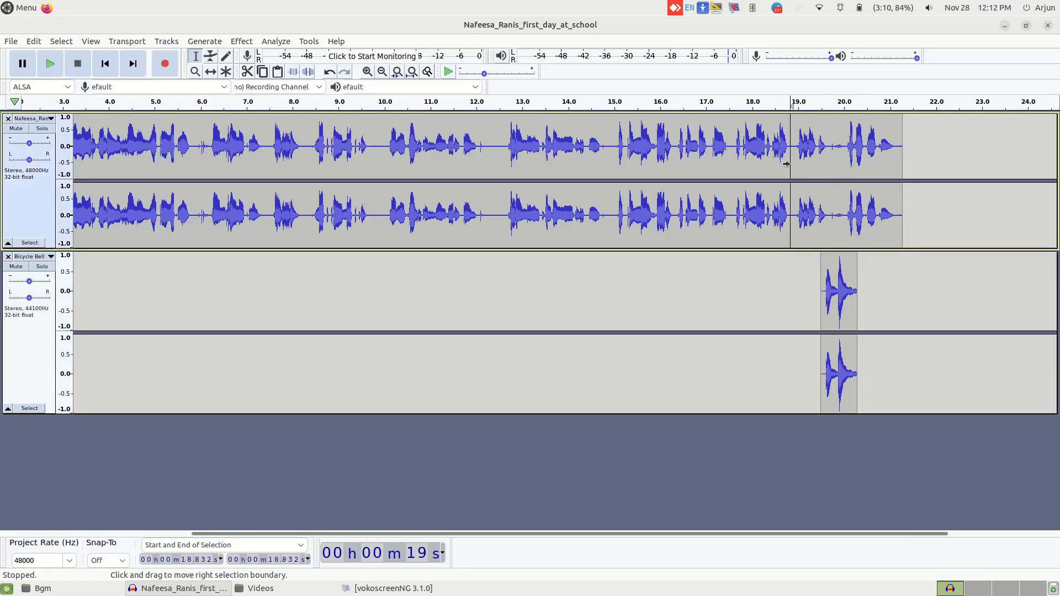
key(space)
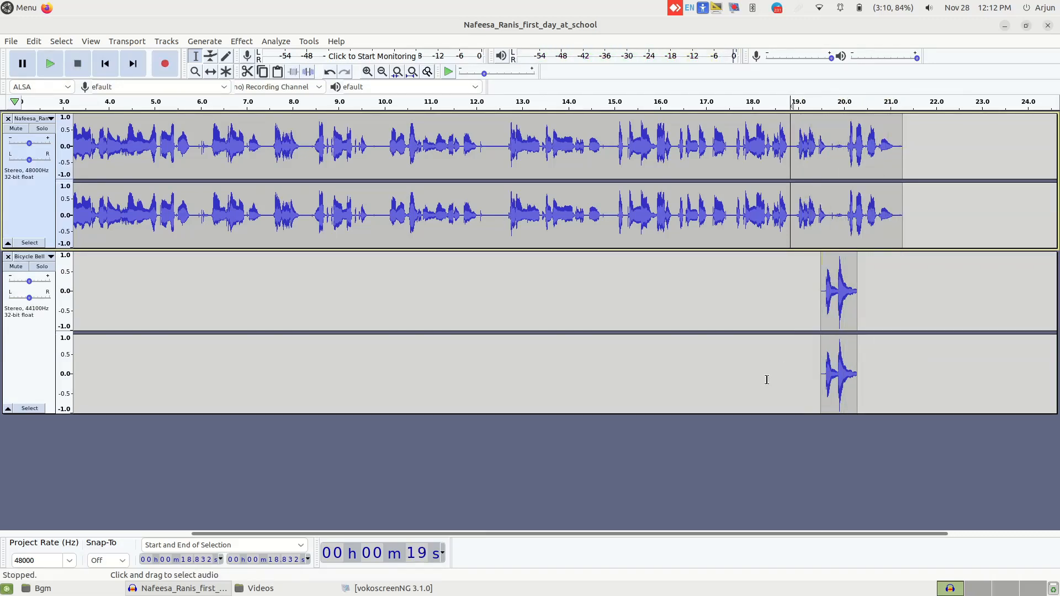
Select the whole shortened bicycle bell clip, from about 19.5 s to 20.3 s
drag(646, 532, 534, 531)
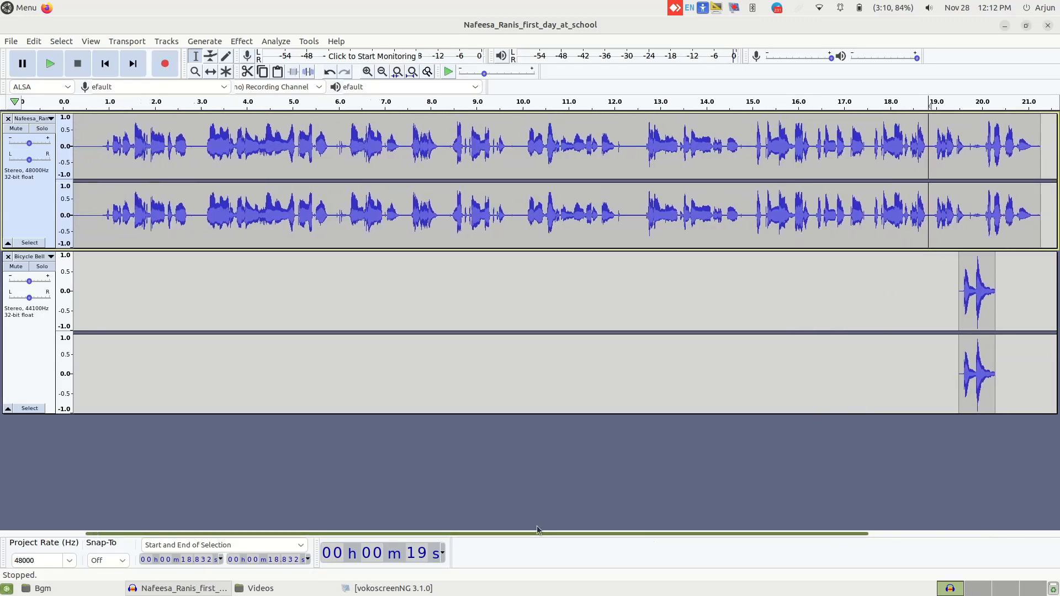
double_click(971, 288)
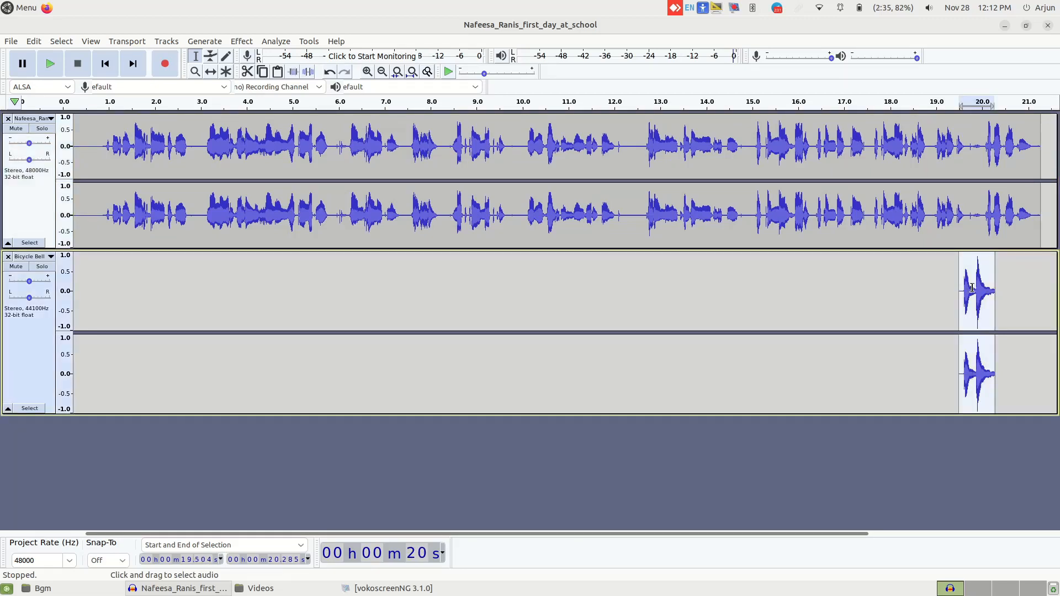